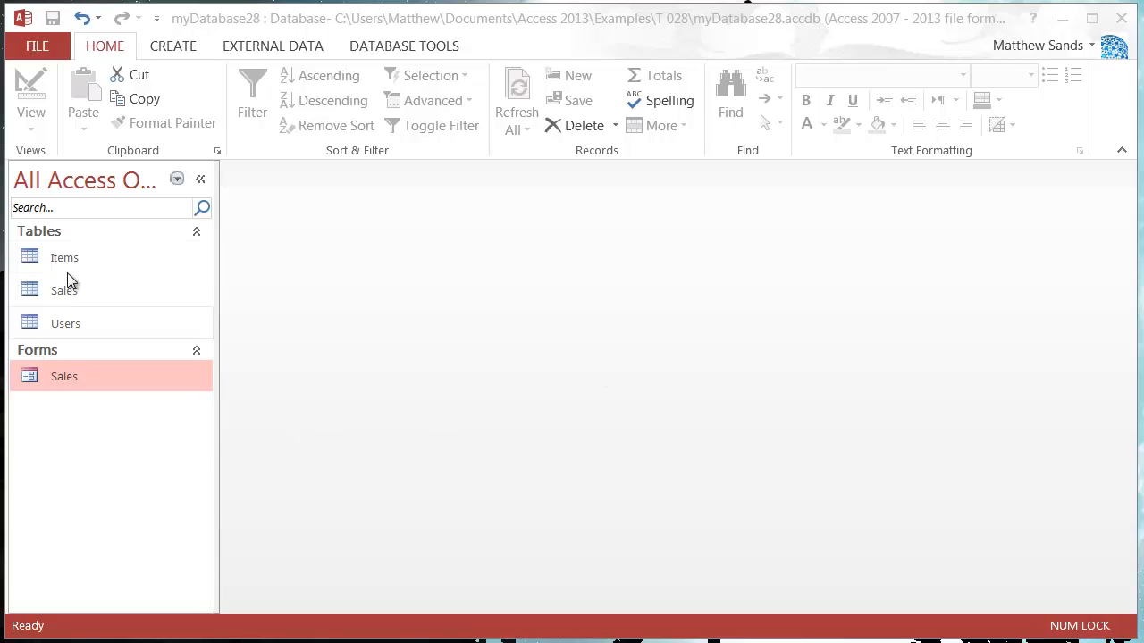
Start a new form with the Form Wizard and add all fields from the Items table
left_click(179, 493)
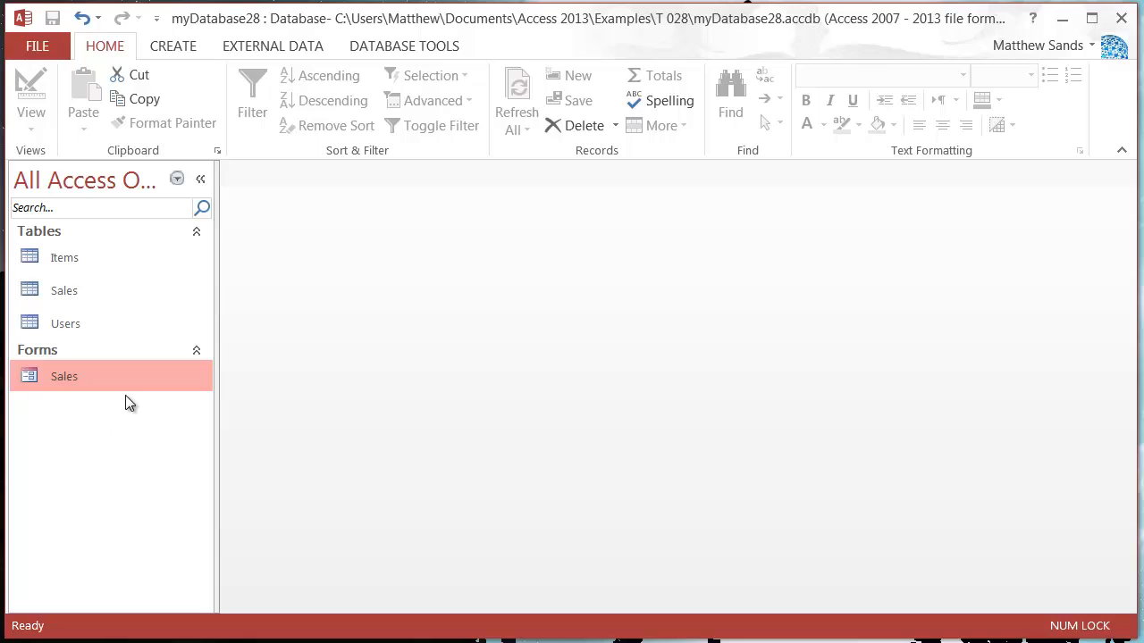
left_click(181, 47)
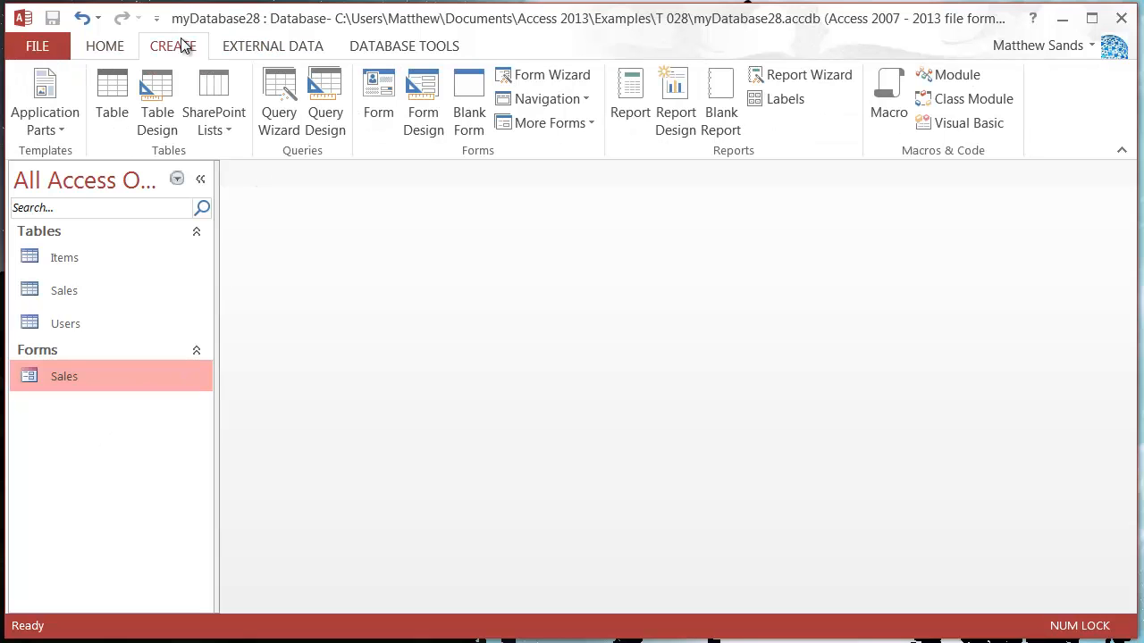
left_click(547, 75)
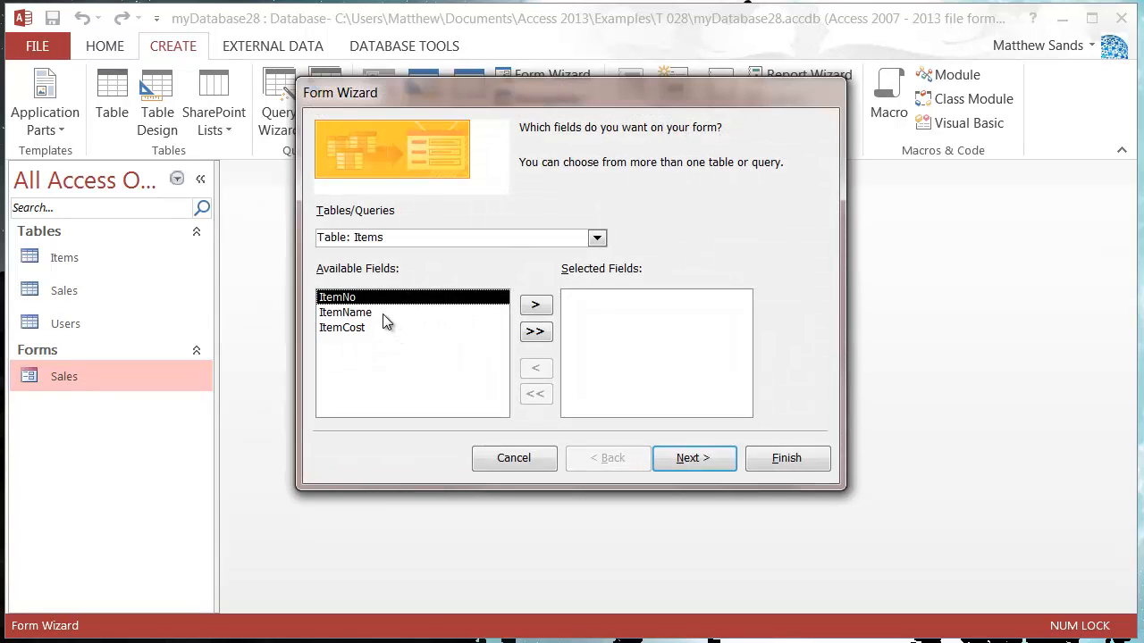
left_click(533, 334)
Add all fields from the Sales table to the form and remove the duplicate Items.ItemNo field from the selection
left_click(597, 238)
left_click(487, 271)
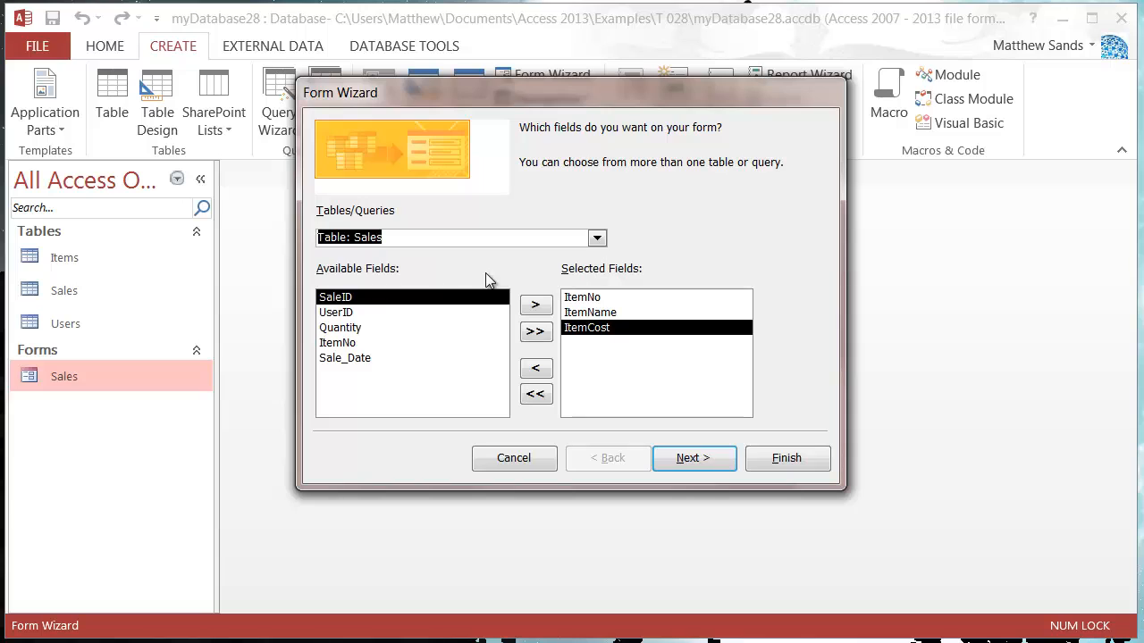
left_click(535, 332)
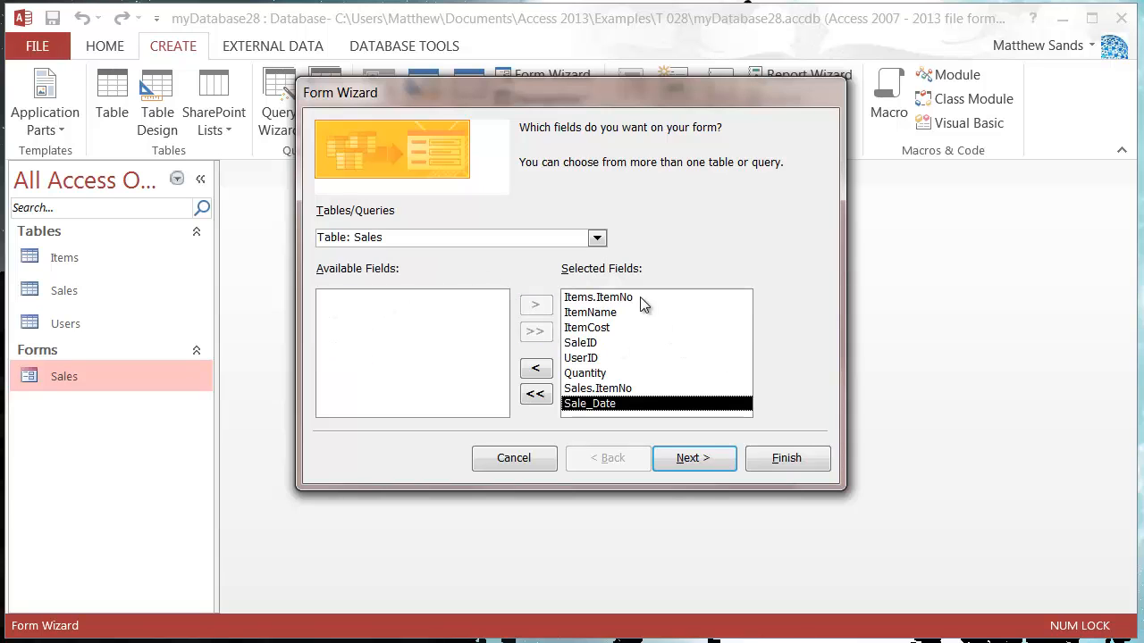
left_click(634, 297)
left_click(537, 369)
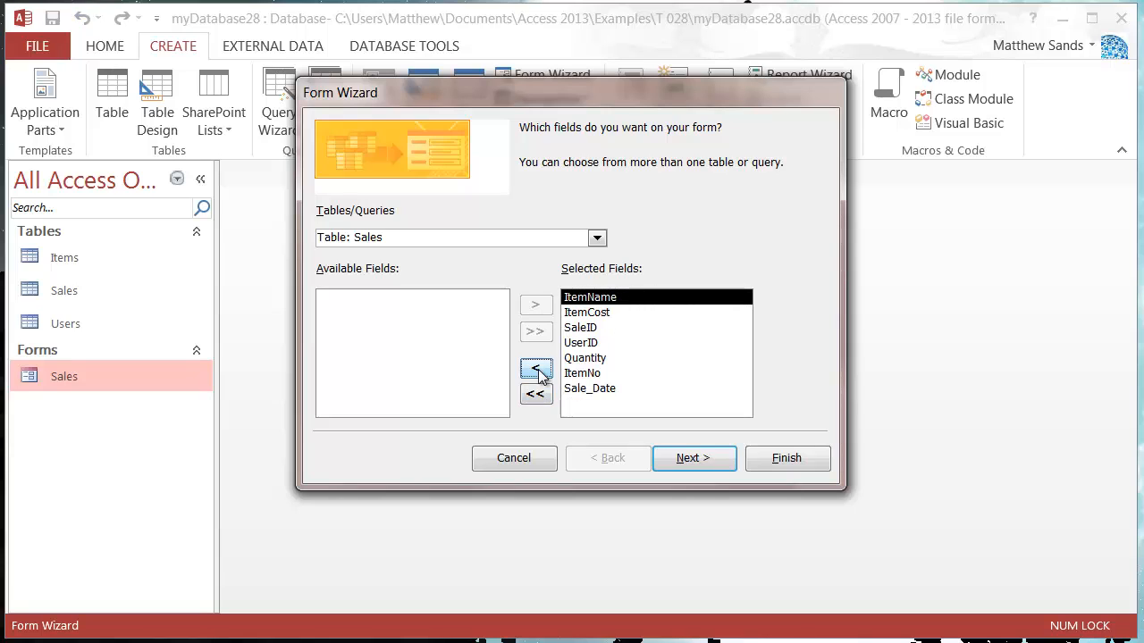
Add all fields from the Users table to the form and remove the duplicate Users.UserID field from the selection
left_click(597, 237)
left_click(492, 287)
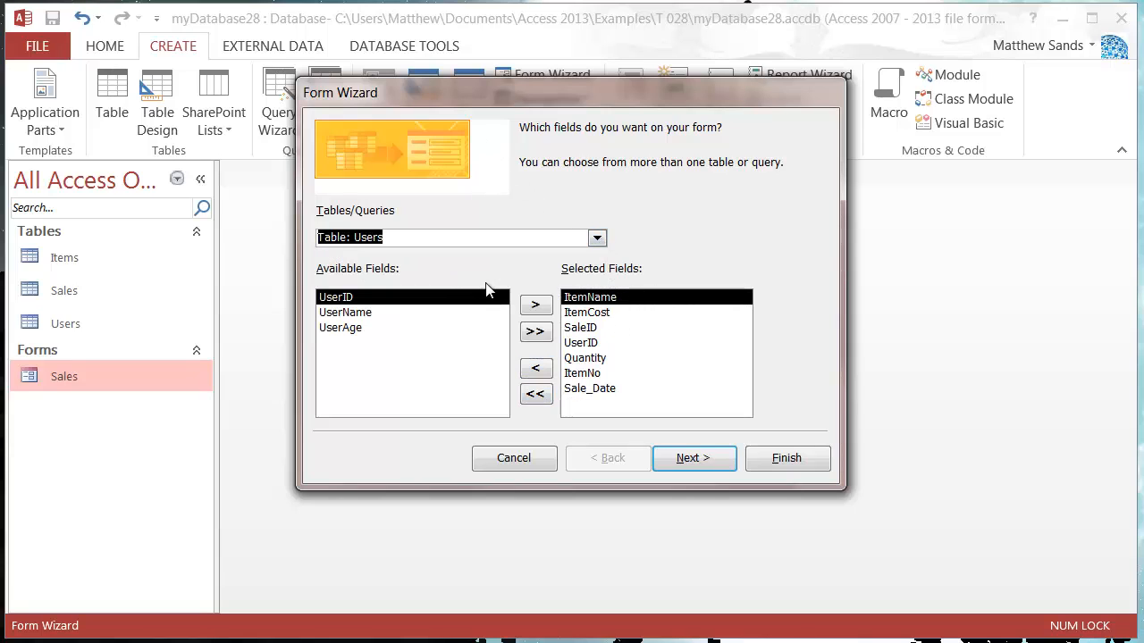
left_click(534, 332)
left_click(608, 313)
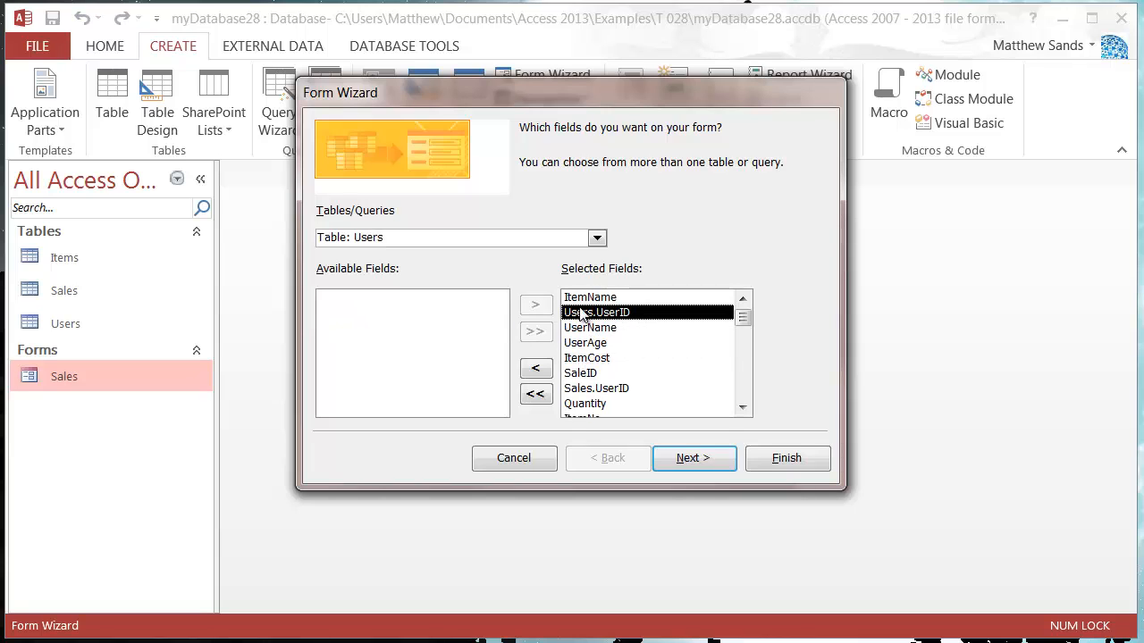
left_click(535, 369)
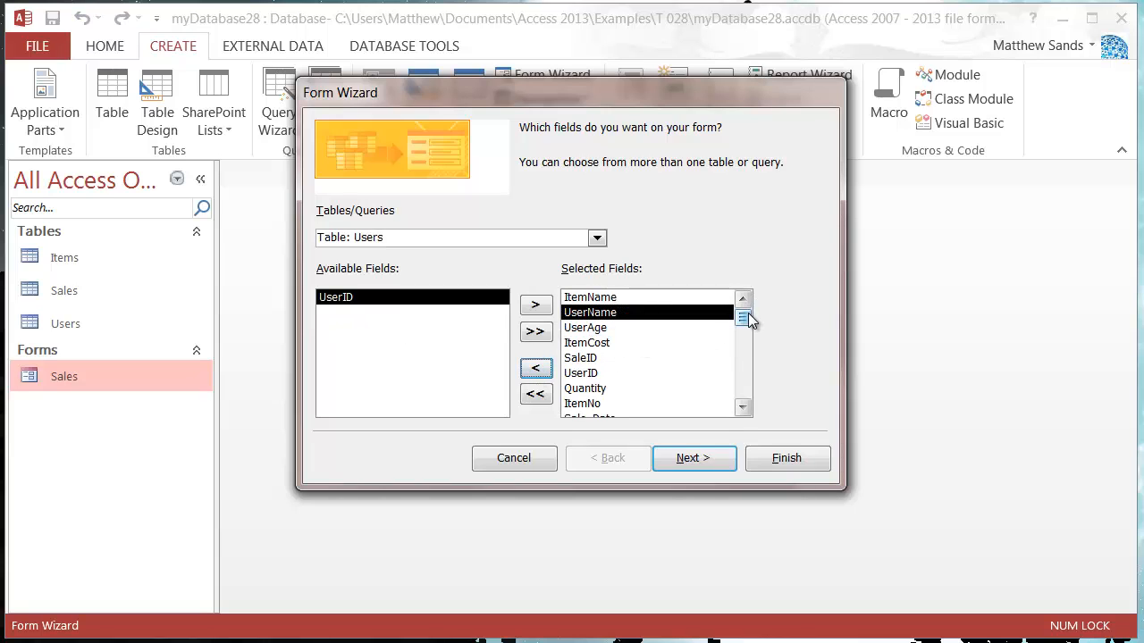
left_click_drag(748, 322, 761, 287)
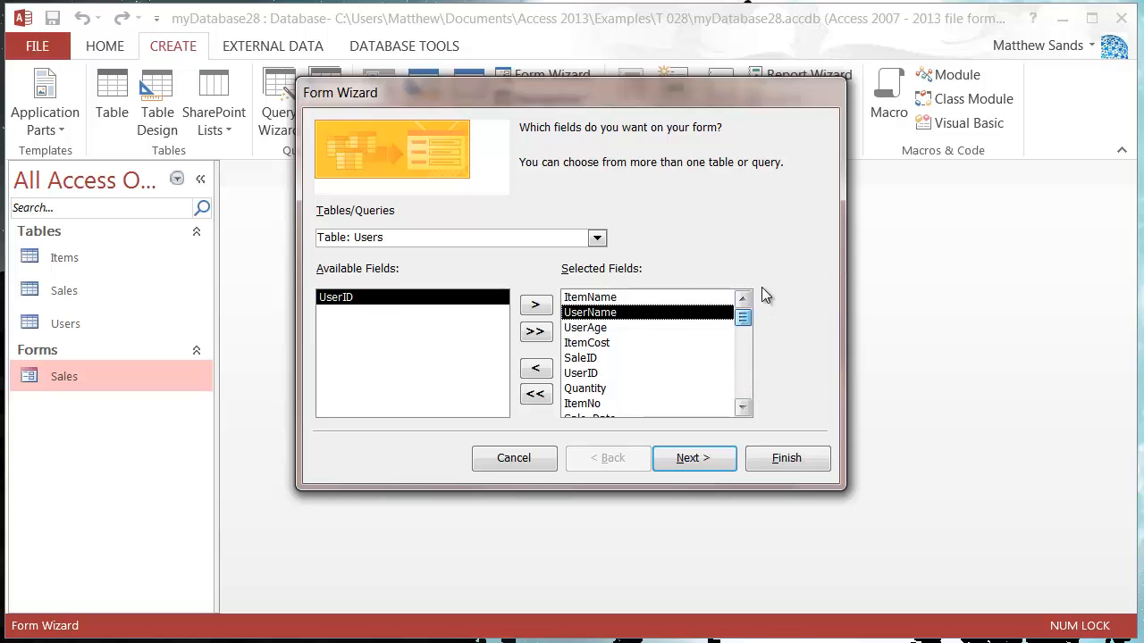
Complete the form wizard with data viewed by Sales, a Tabular layout and the default title Sales1, opening the form for viewing
left_click(694, 458)
left_click(360, 192)
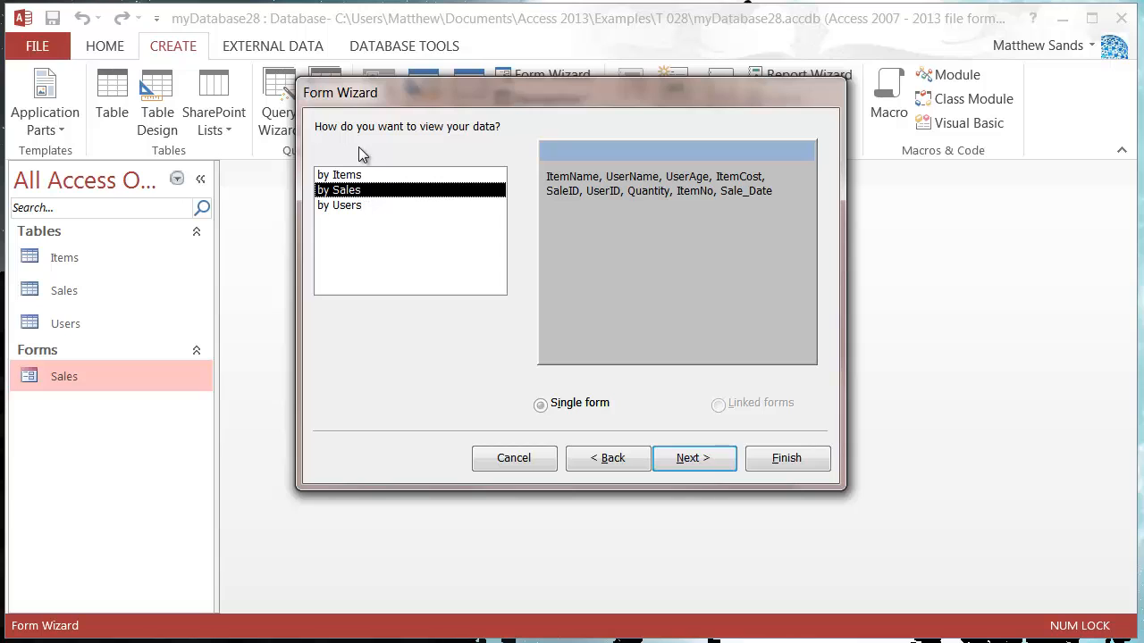
left_click(690, 463)
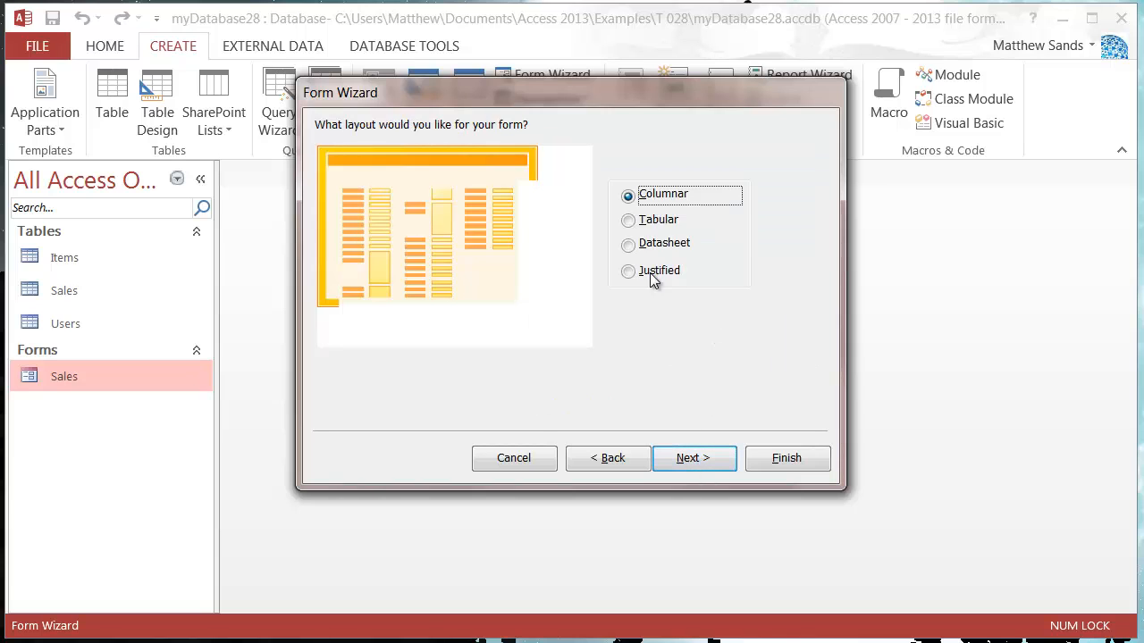
left_click(629, 220)
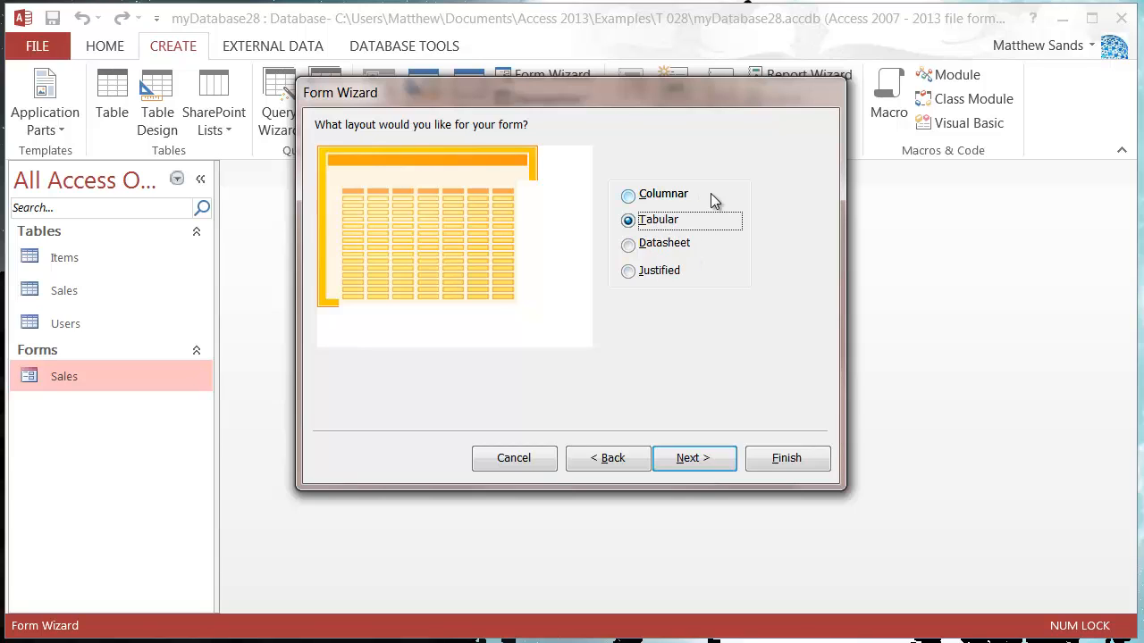
left_click(696, 457)
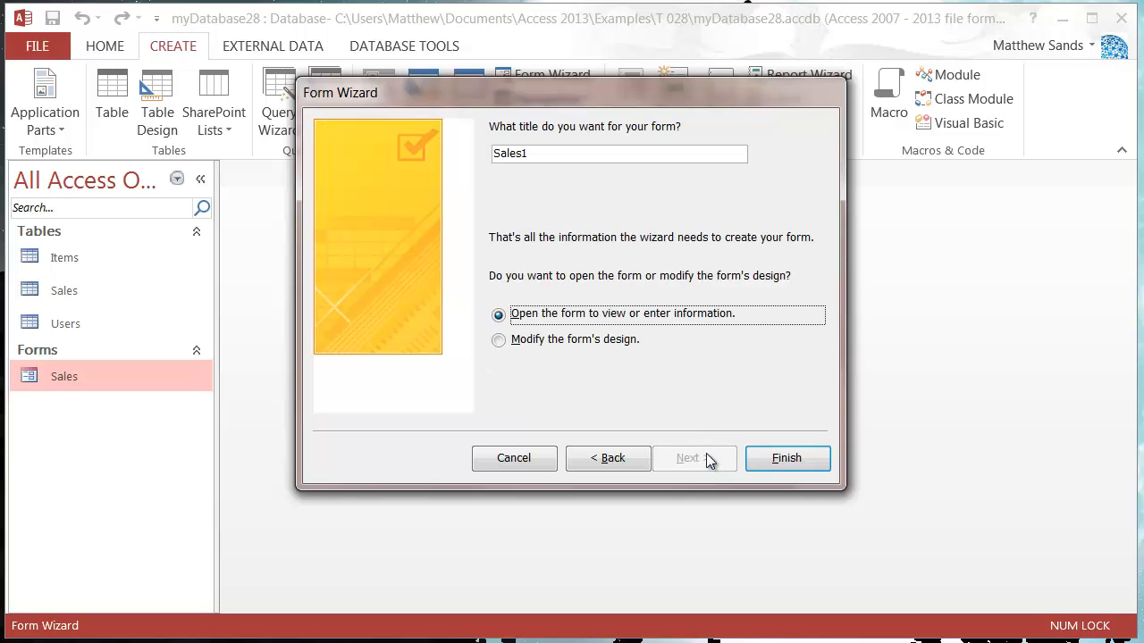
left_click(788, 458)
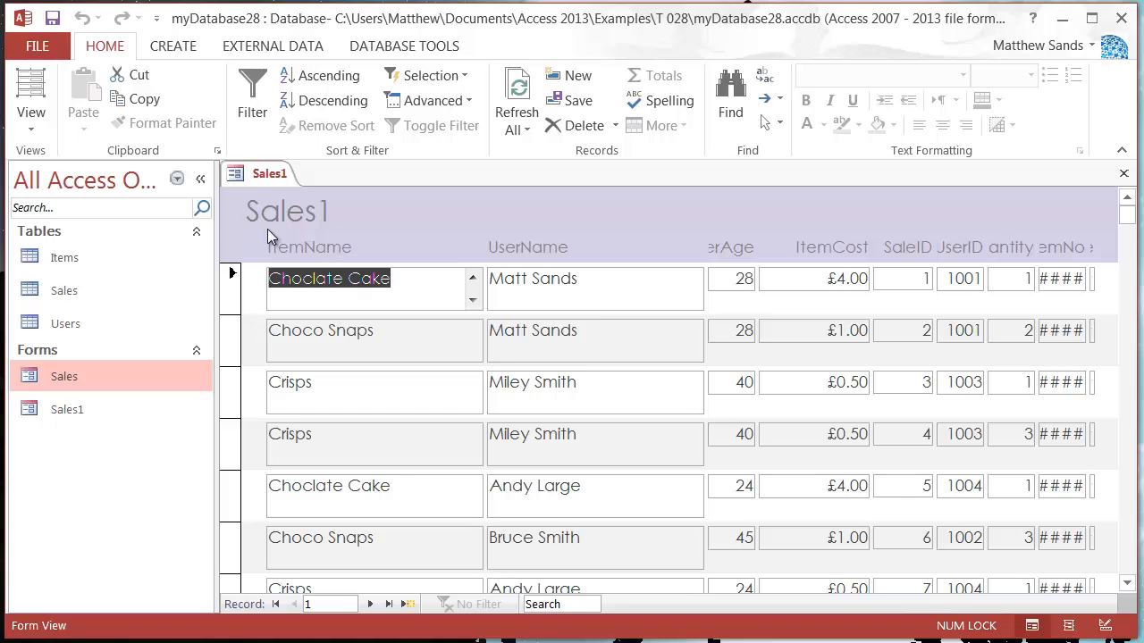
Look through the records of the Sales1 form and collapse the Navigation Pane
scroll(595, 462, "down", 10)
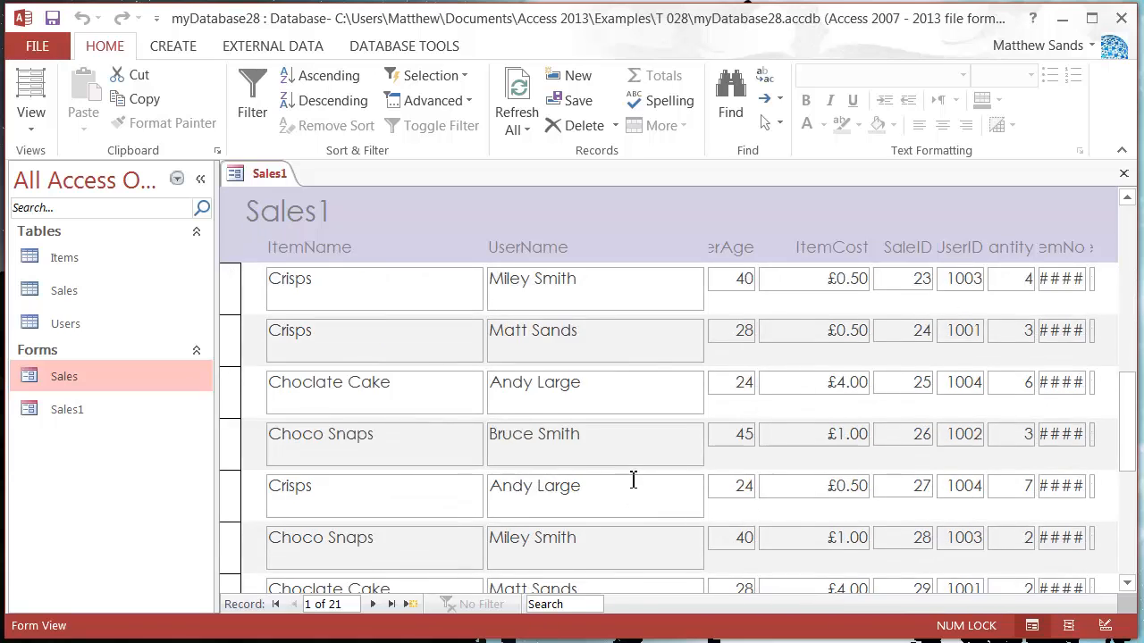
scroll(639, 476, "up", 10)
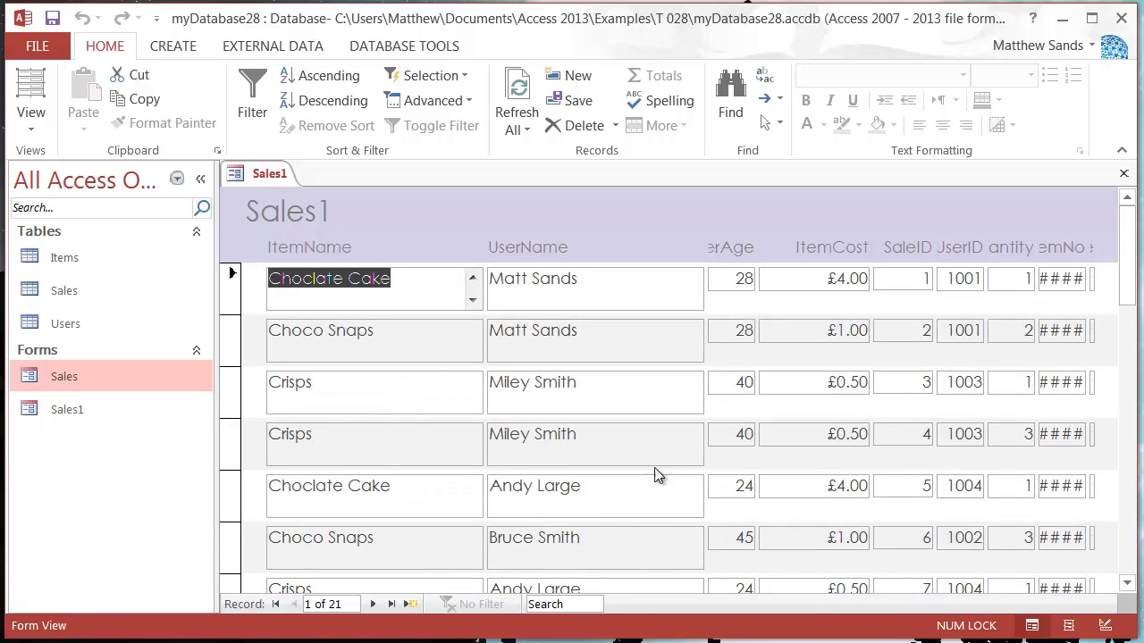
left_click(202, 178)
scroll(660, 335, "down", 10)
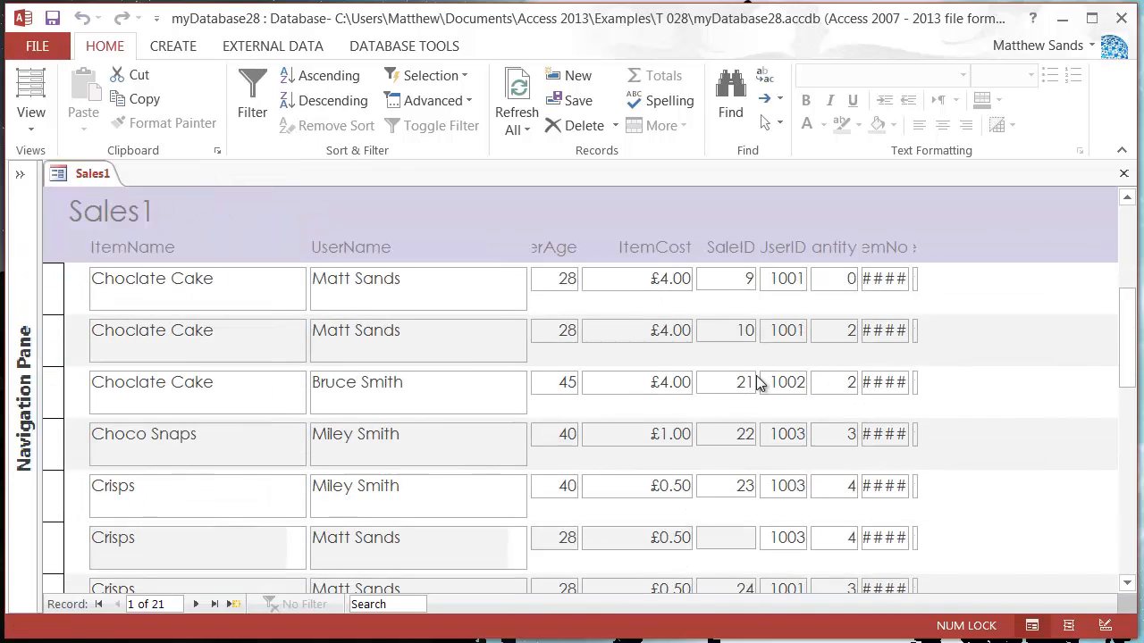
scroll(369, 426, "up", 10)
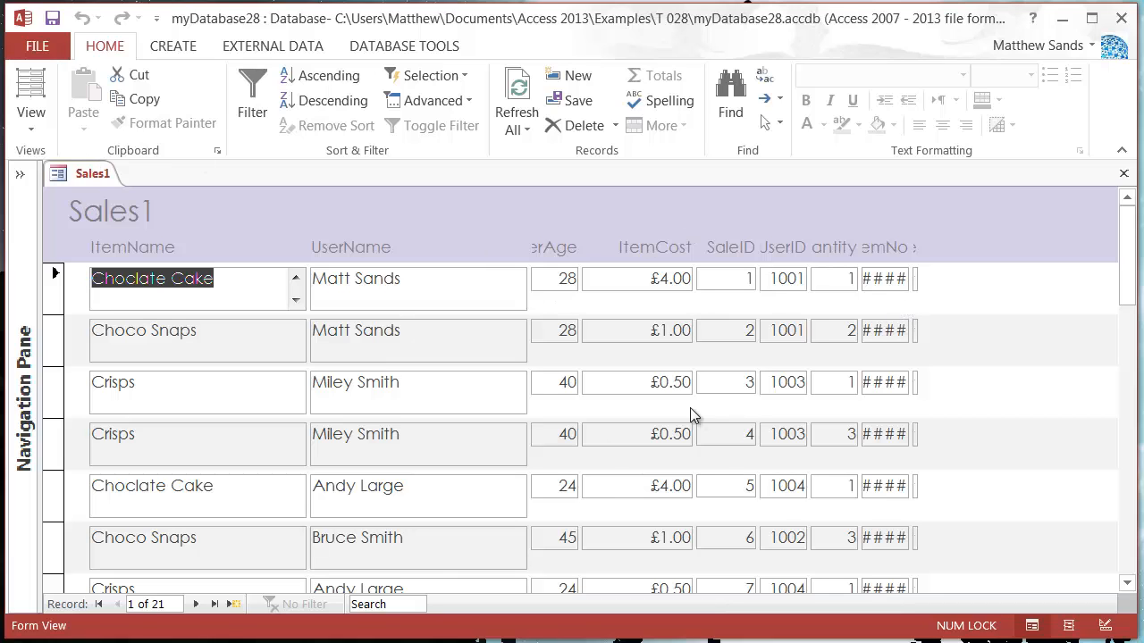
Display the Sales1 form in Layout View and look through its records
left_click(34, 118)
left_click(68, 213)
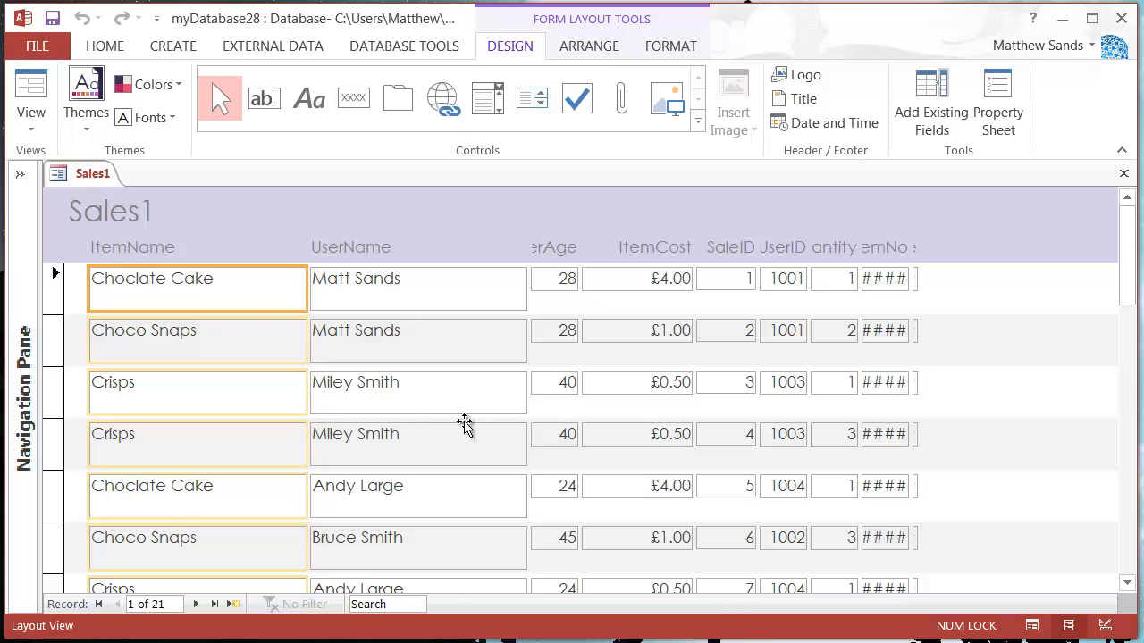
scroll(372, 357, "down", 1)
scroll(373, 357, "down", 3)
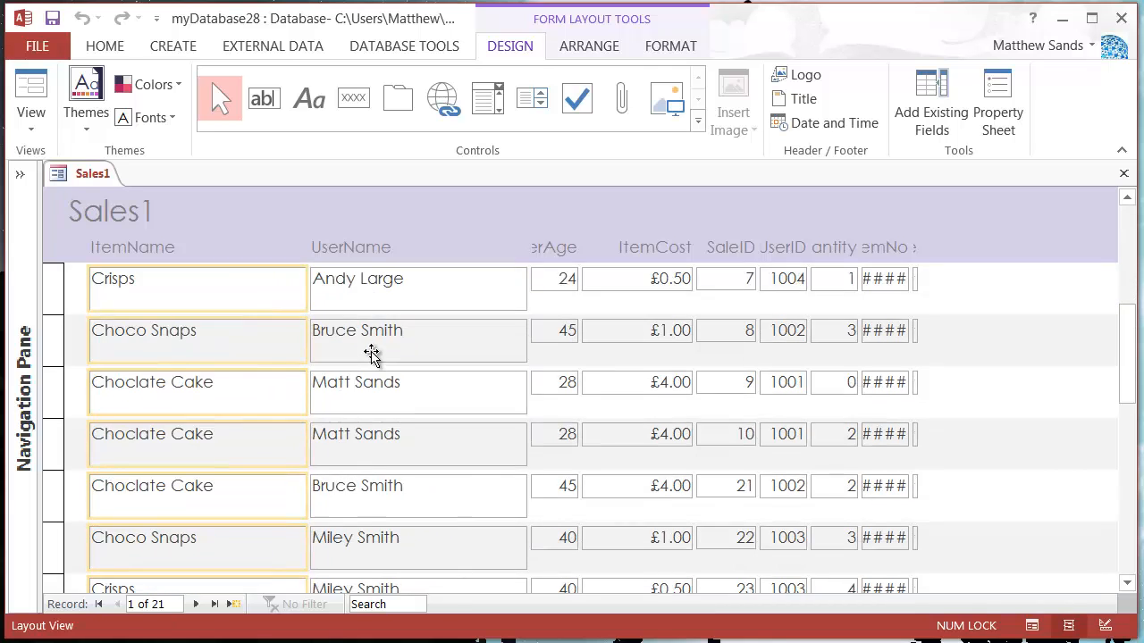
scroll(373, 357, "up", 4)
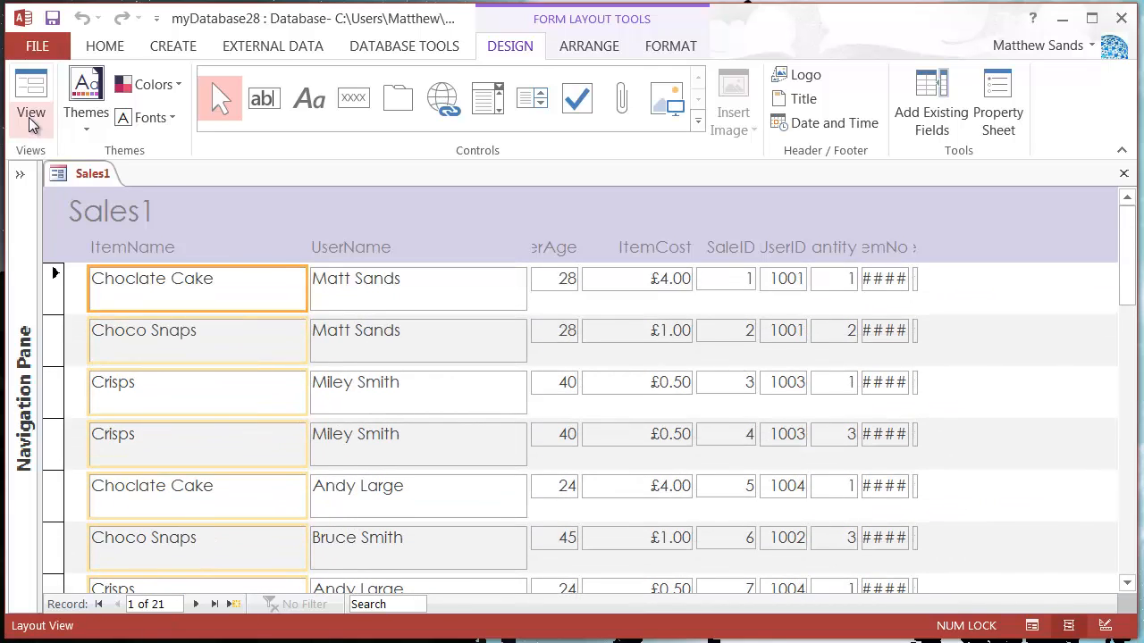
Switch the form to Design View and delete the Sales1 title label from the form header
left_click(31, 116)
left_click(97, 258)
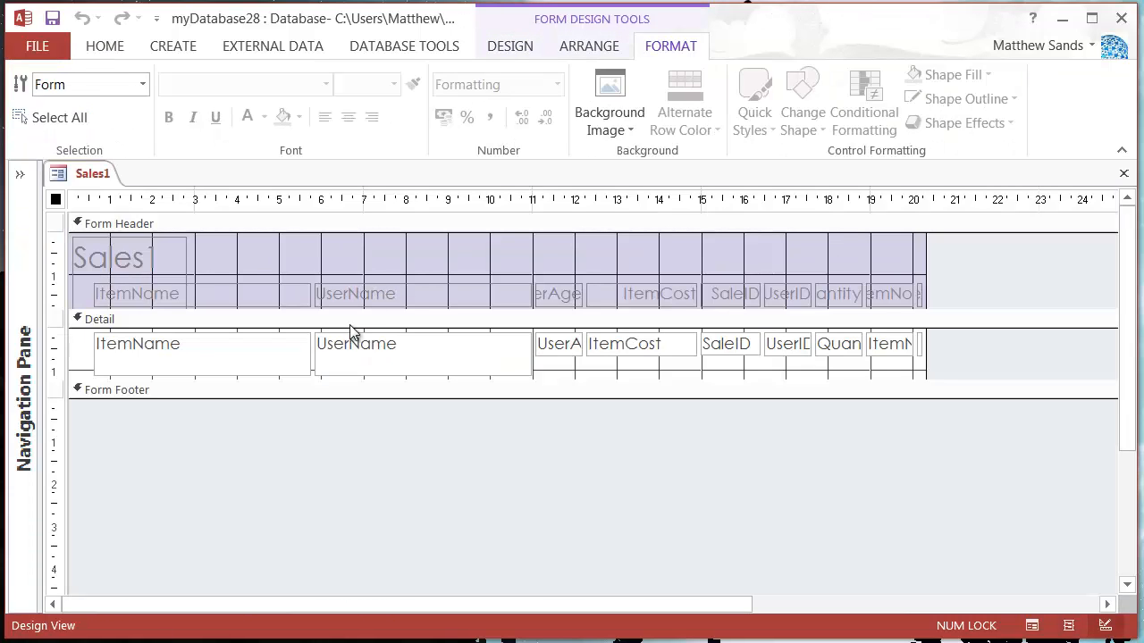
left_click(280, 348)
left_click(965, 297)
left_click(81, 257)
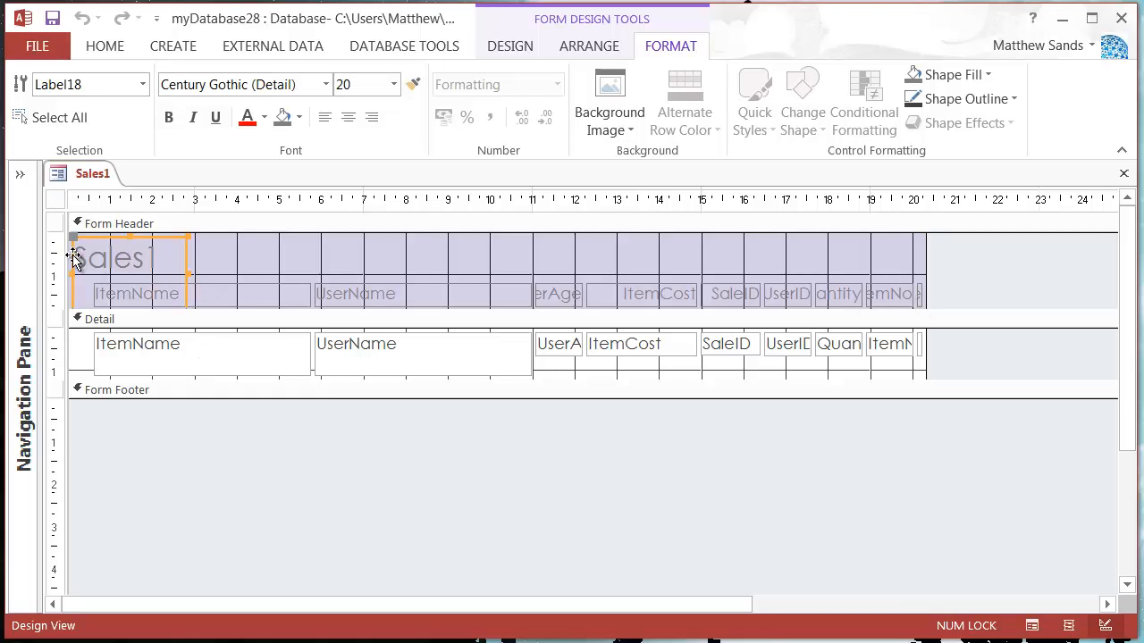
key("Delete")
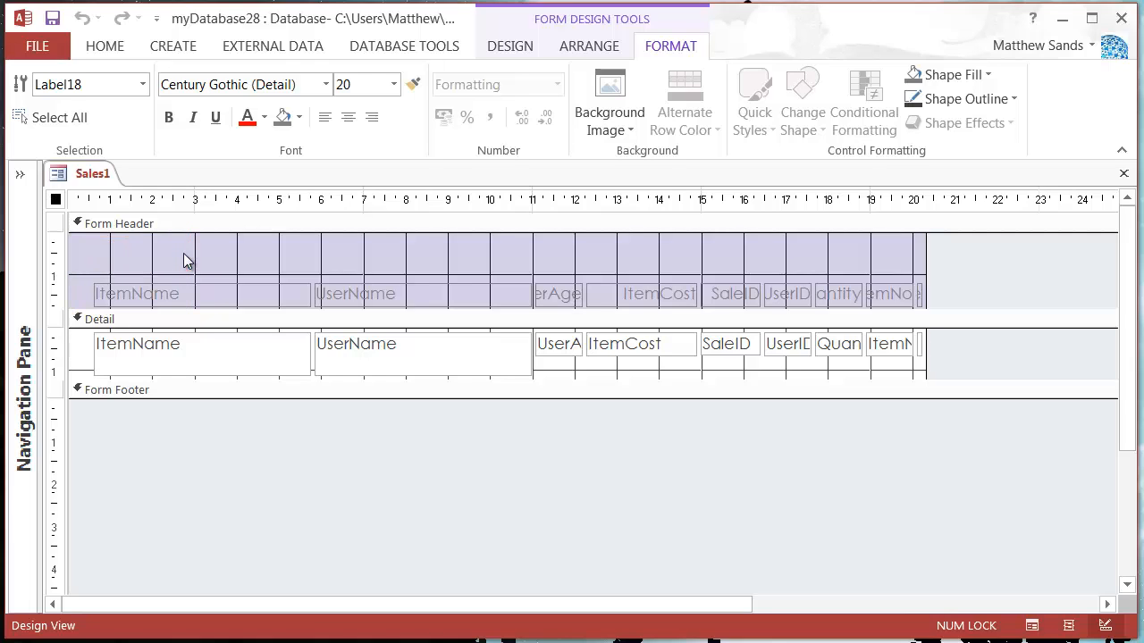
Move all the column heading labels together up into the space near the top of the form header
left_click(590, 282)
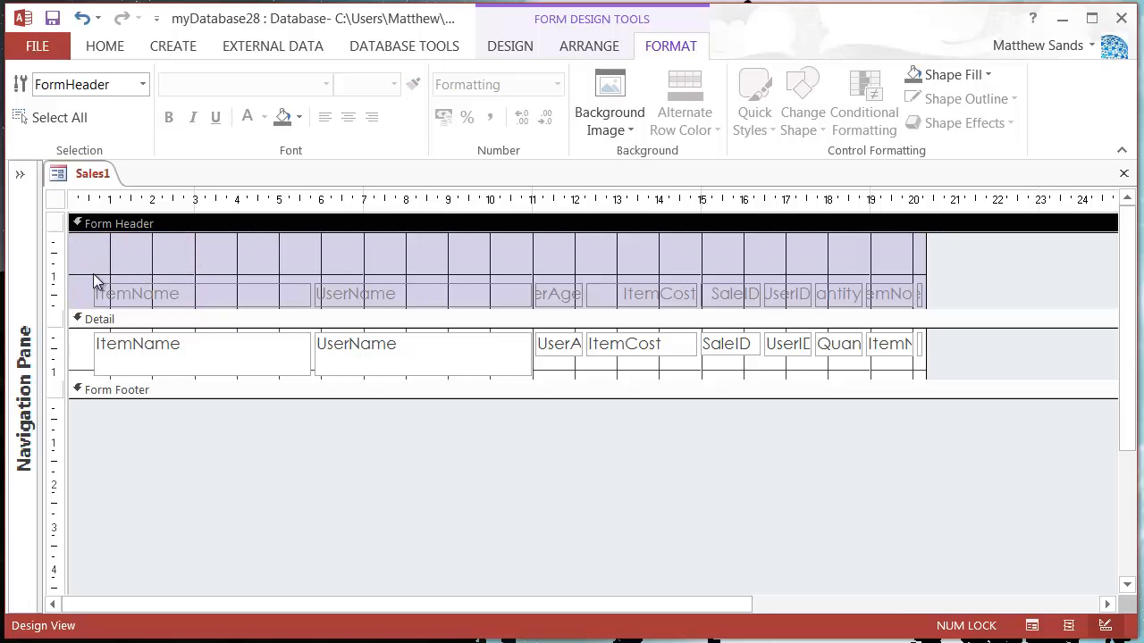
left_click_drag(96, 281, 937, 324)
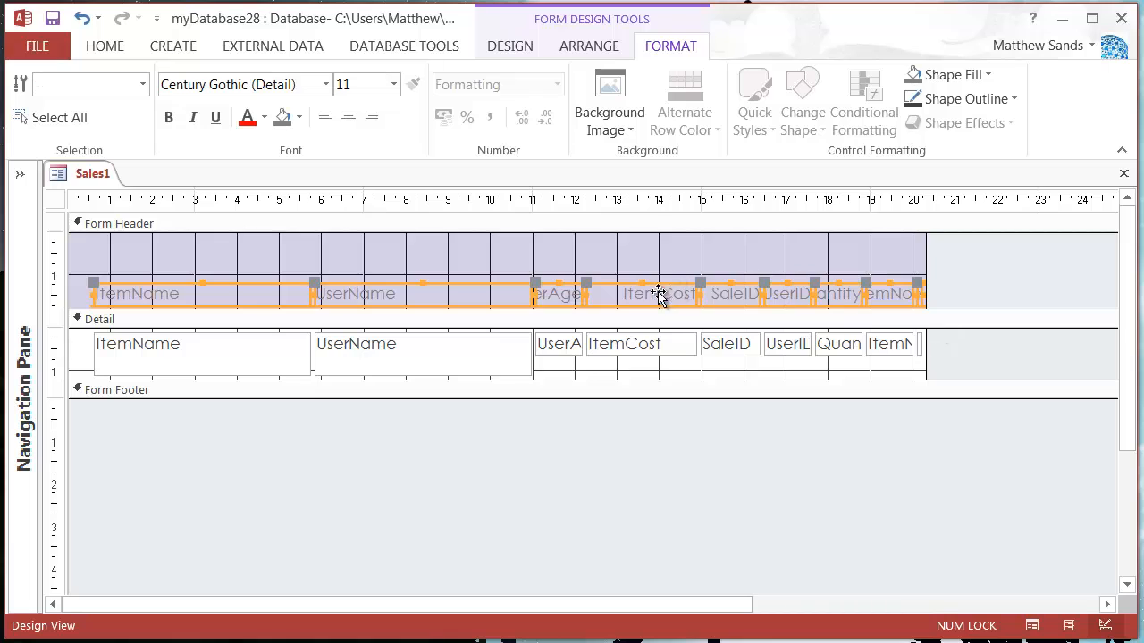
left_click_drag(658, 295, 647, 258)
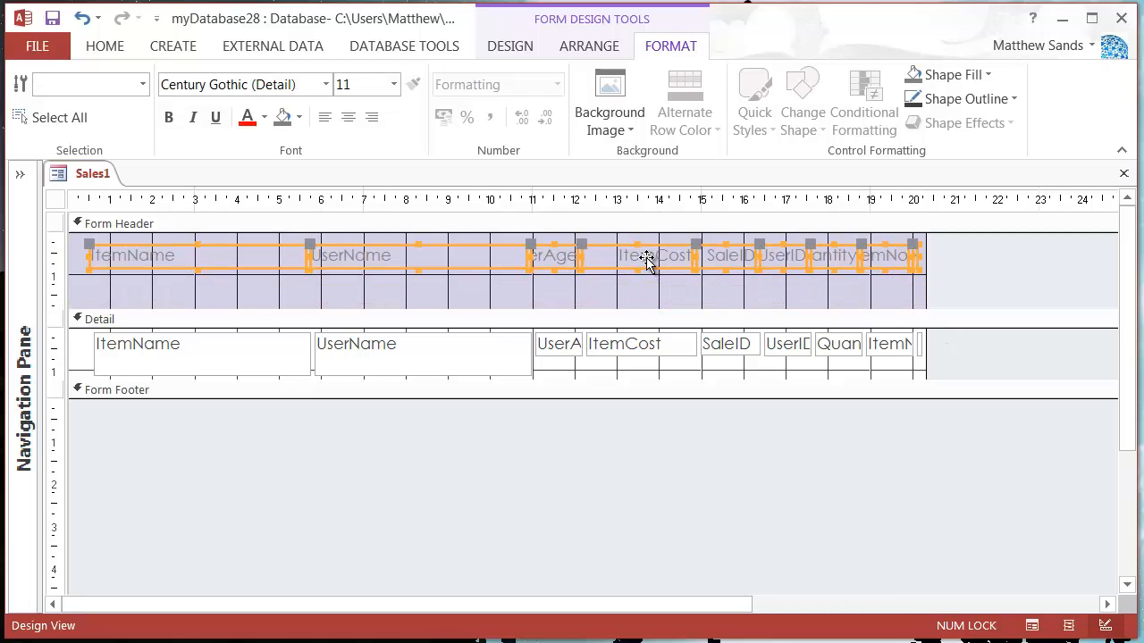
left_click(724, 294)
Narrow the ItemName header label and its detail text box together to about half their width
left_click(196, 360)
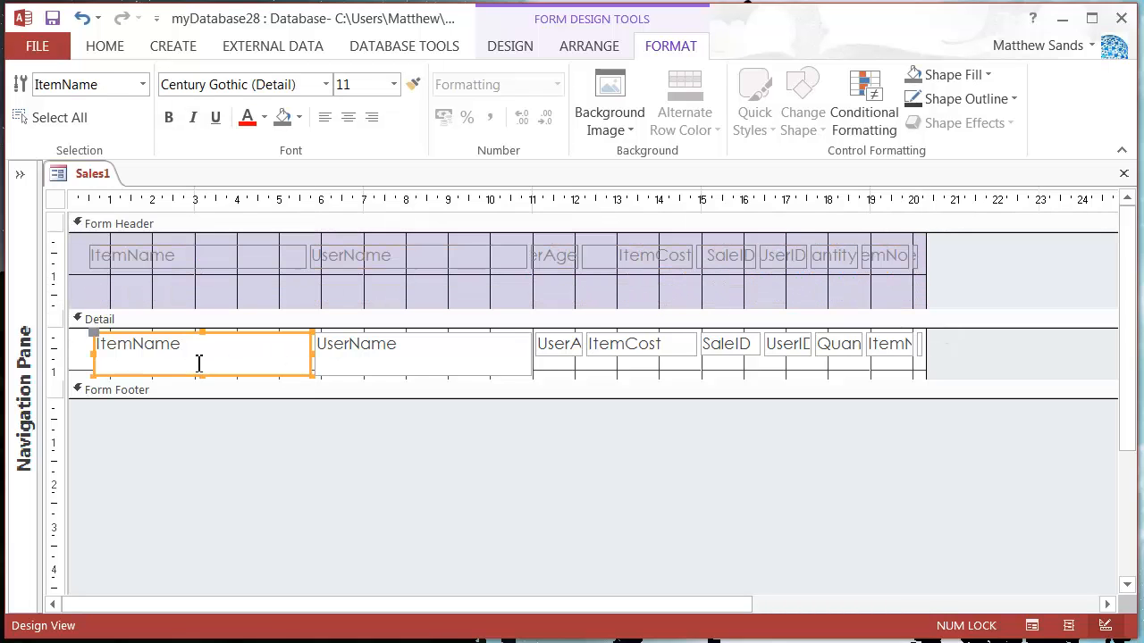
left_click(230, 255)
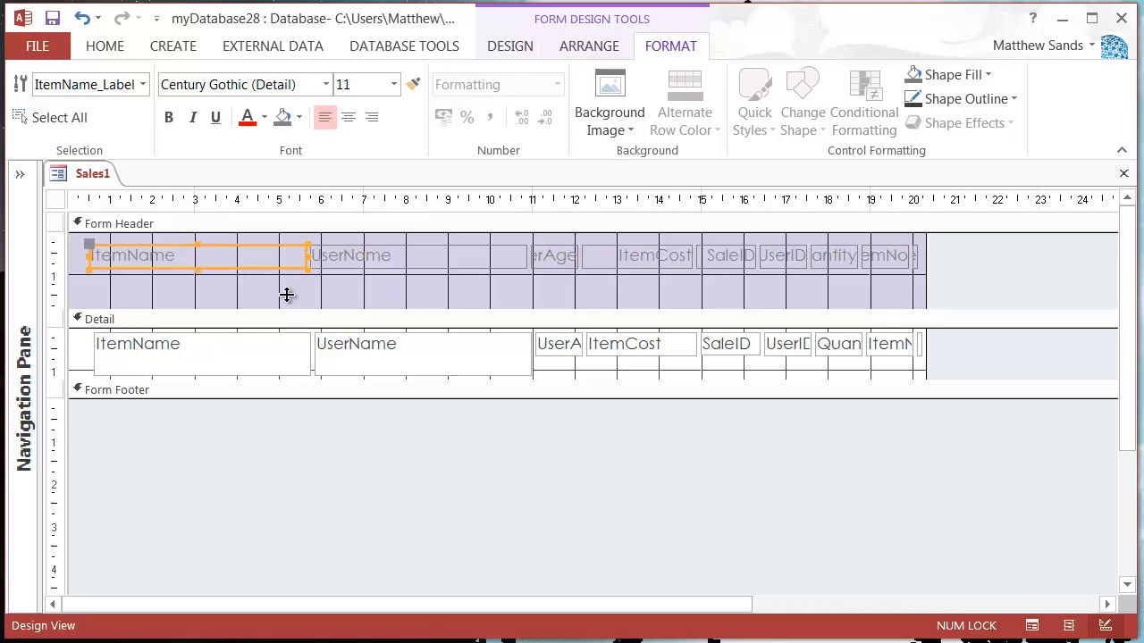
left_click(265, 351, "shift")
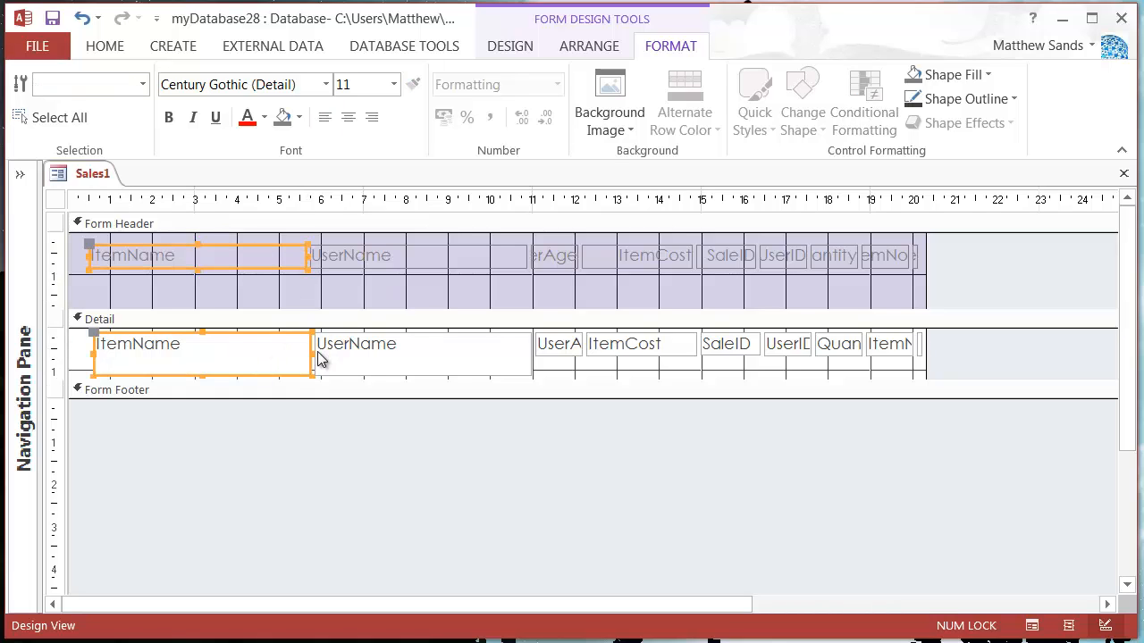
left_click_drag(311, 355, 205, 360)
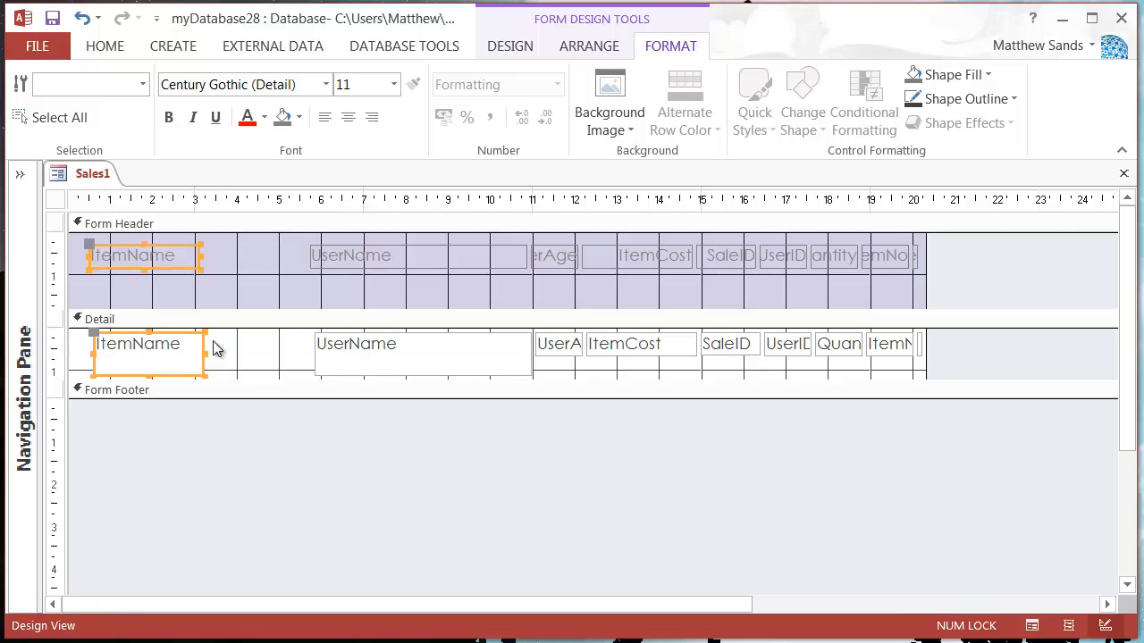
left_click(268, 291)
Shift the ItemName text box in the Detail section slightly left so it lines up under its header label
left_click(187, 356)
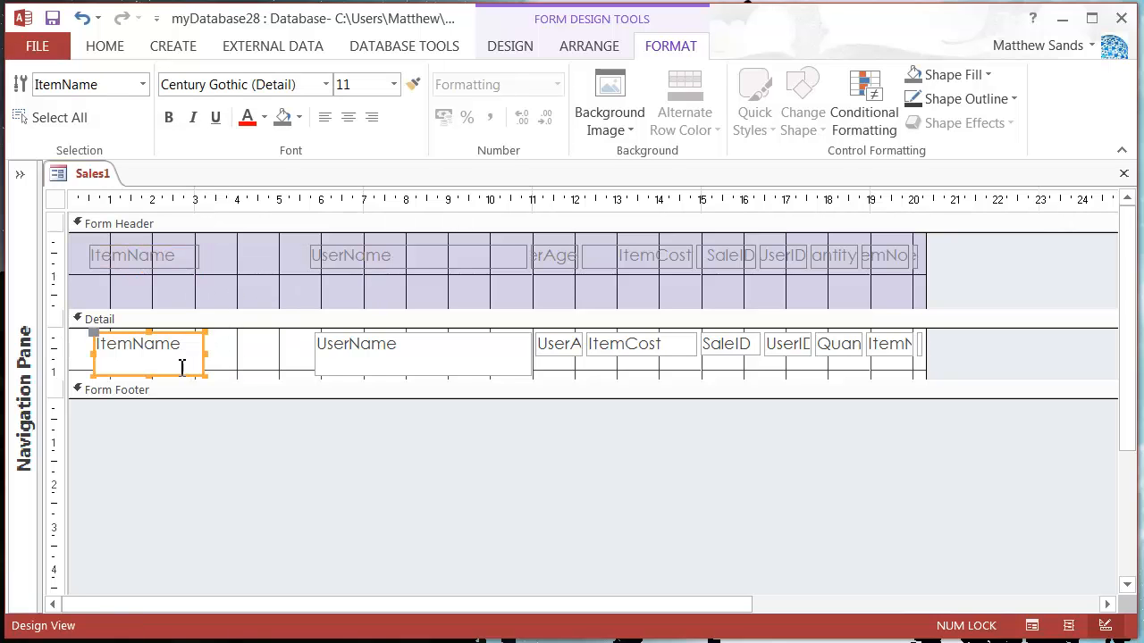
left_click_drag(173, 375, 170, 374)
left_click(251, 294)
Move the UserName header label and its detail text box together left, close beside the ItemName controls
left_click(366, 353)
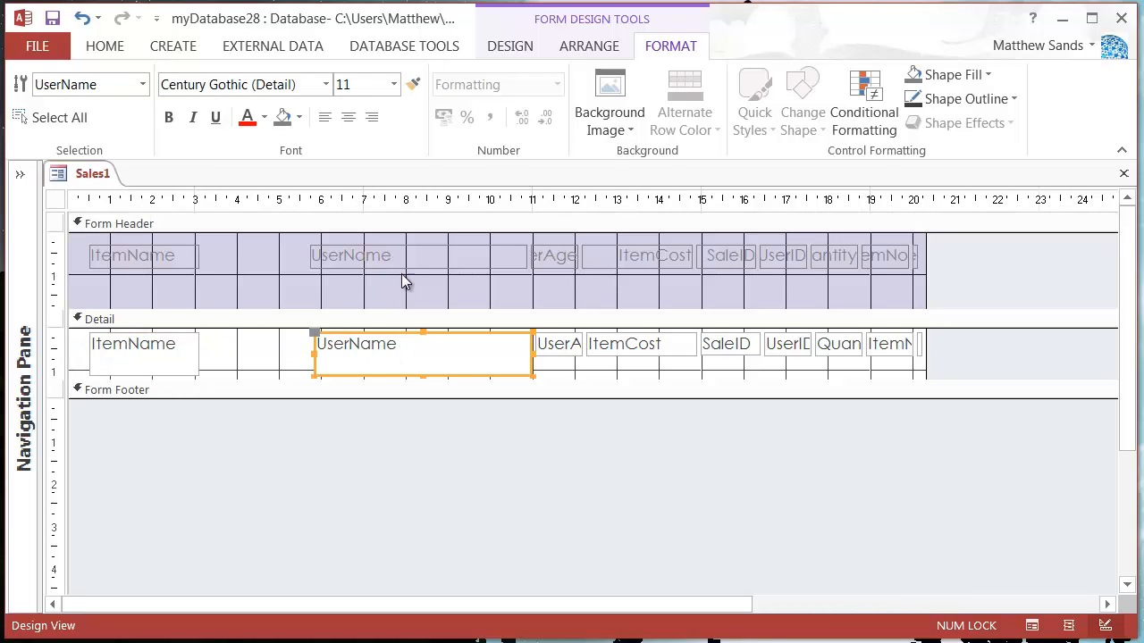
left_click(447, 262, "shift")
left_click_drag(453, 263, 363, 263)
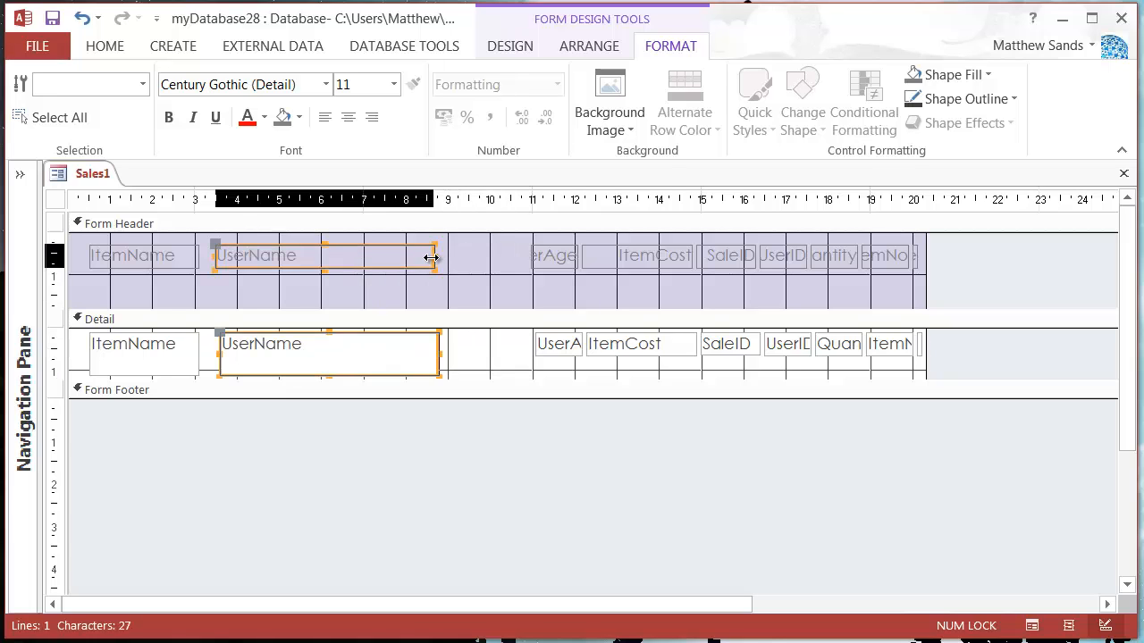
Narrow the UserName header label and its detail text box together to about half their width
left_click_drag(434, 255, 322, 255)
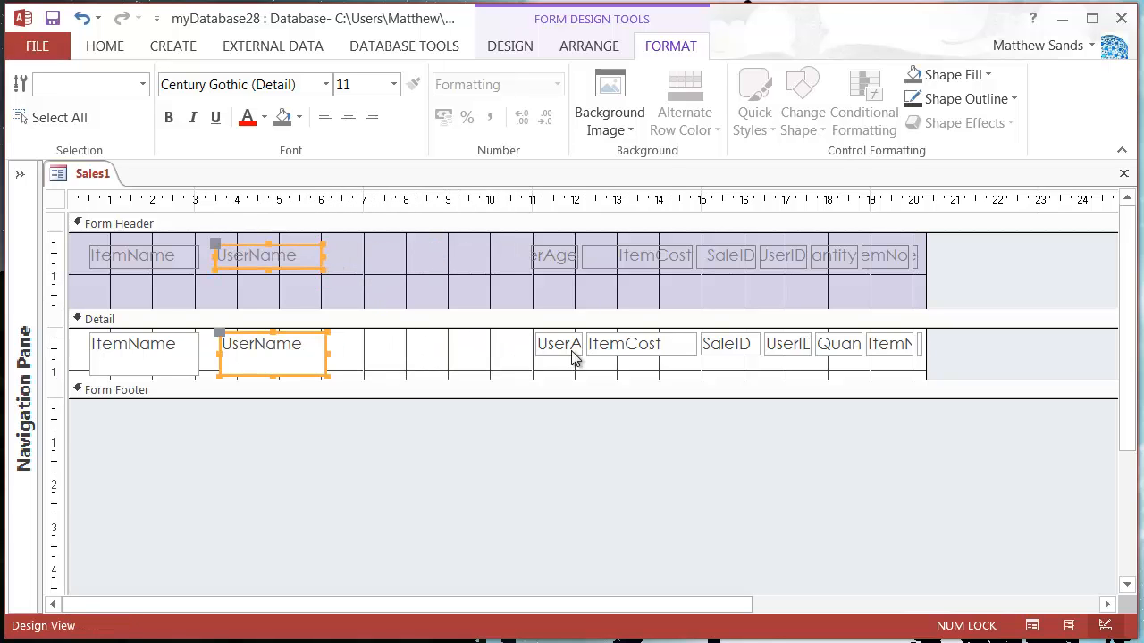
Move the UserAge header label and its detail text box together left, close beside the UserName controls
left_click(572, 356)
left_click(559, 261, "shift")
left_click_drag(556, 260, 361, 258)
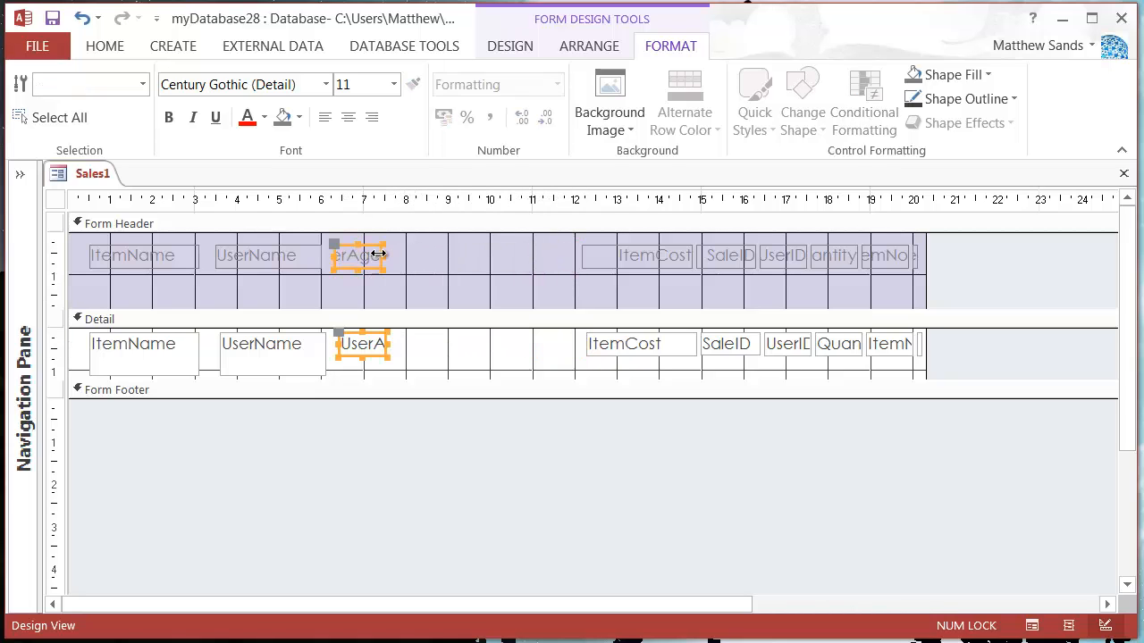
Delete the UserAge header label and its detail text box
left_click(384, 260)
left_click(365, 259)
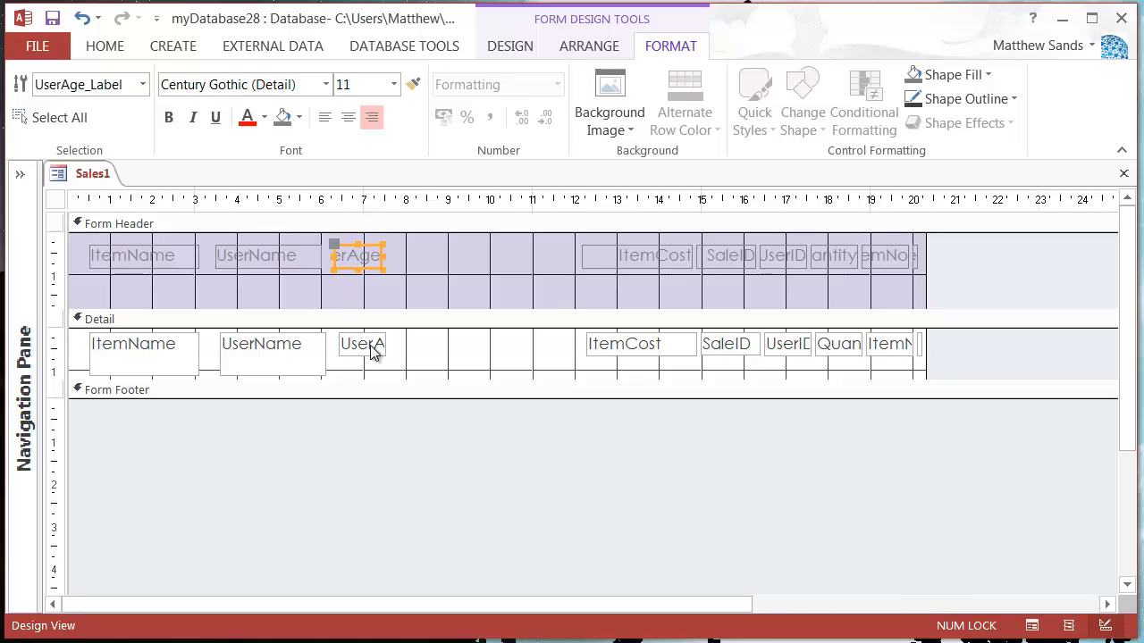
left_click(371, 348, "shift")
key("Delete")
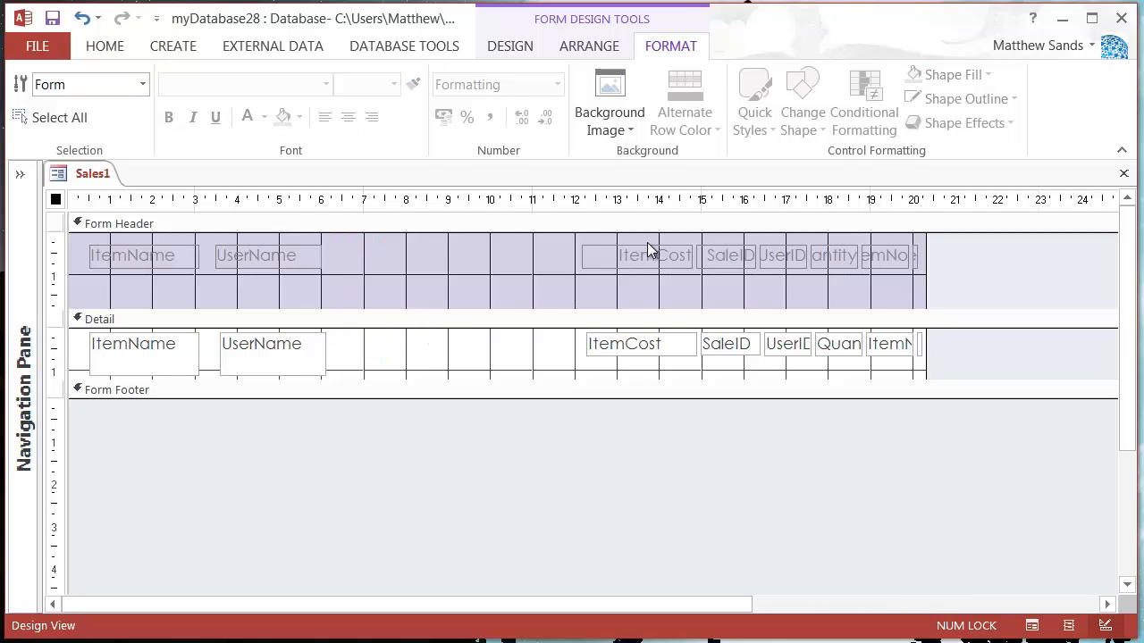
Move the ItemCost header label and text box together left beside the UserName controls, and left-align the label's text
left_click(656, 255)
left_click(659, 344, "shift")
left_click_drag(658, 345, 417, 346)
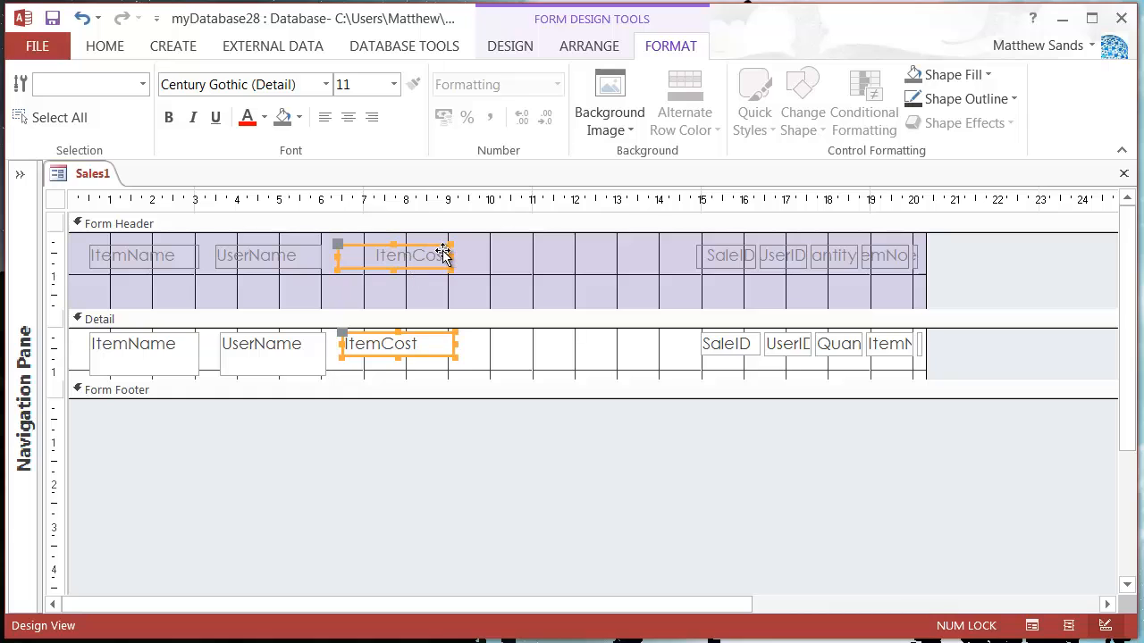
left_click(327, 120)
left_click(537, 265)
left_click(427, 259)
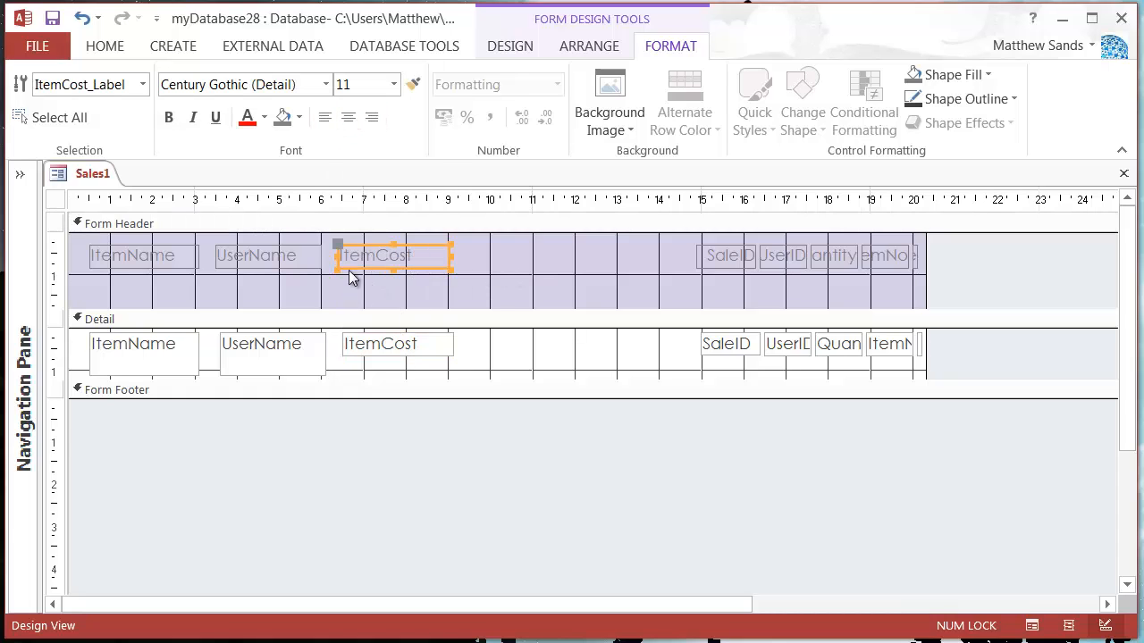
Shift the ItemCost header label slightly right, and line up the ItemCost text box in the Detail section under it
left_click(535, 269)
left_click(427, 261)
left_click_drag(423, 268, 459, 274)
left_click(475, 286)
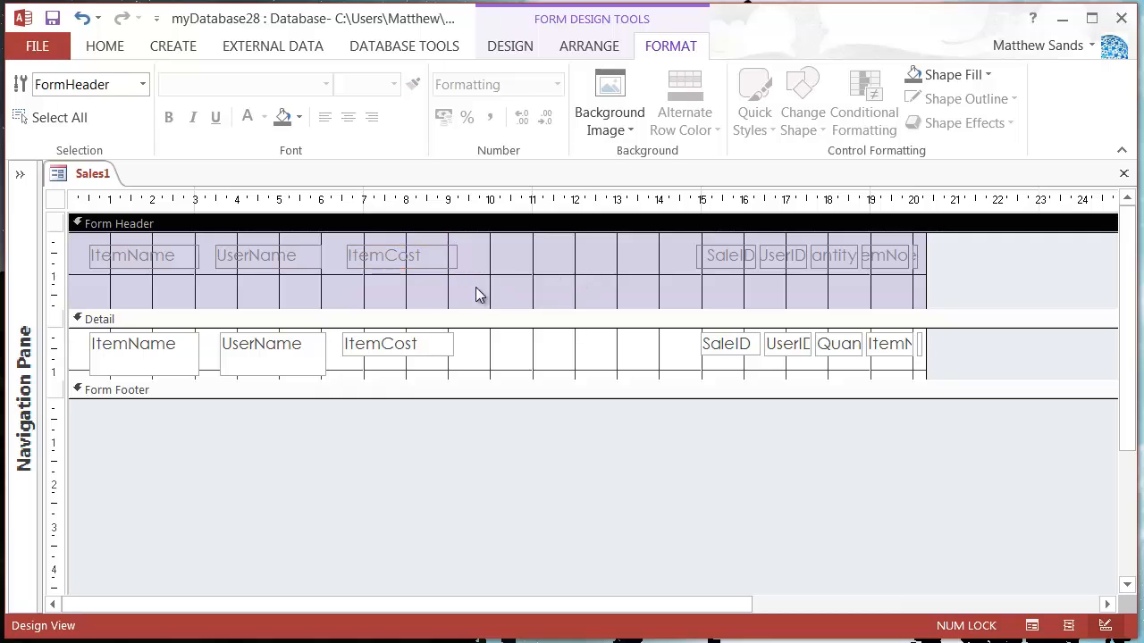
left_click(436, 348)
left_click(430, 357)
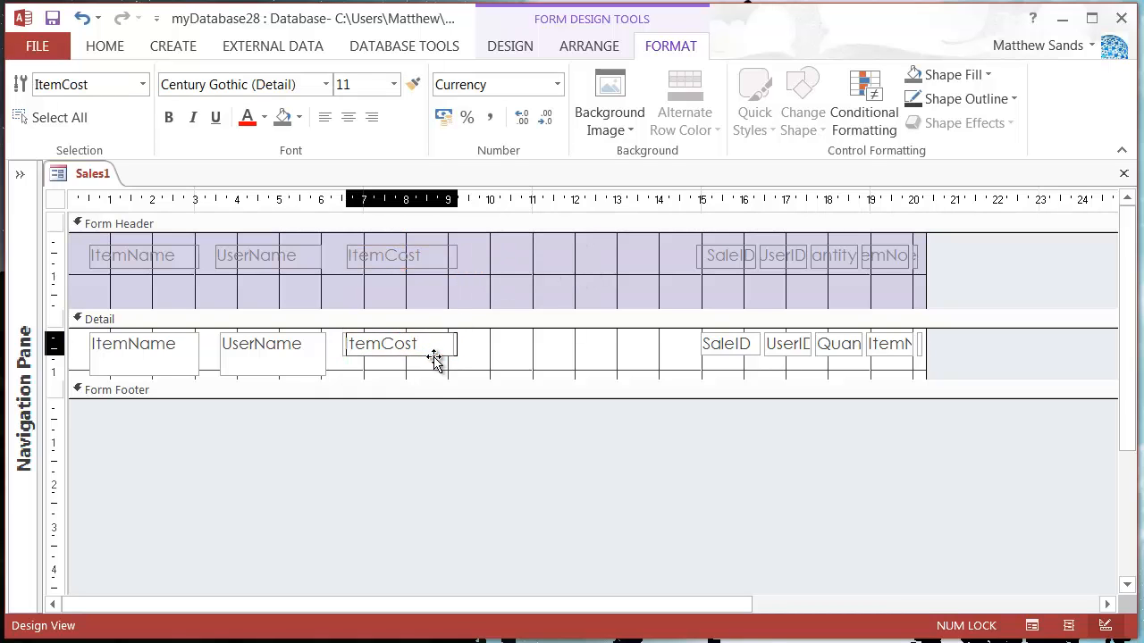
left_click(532, 264)
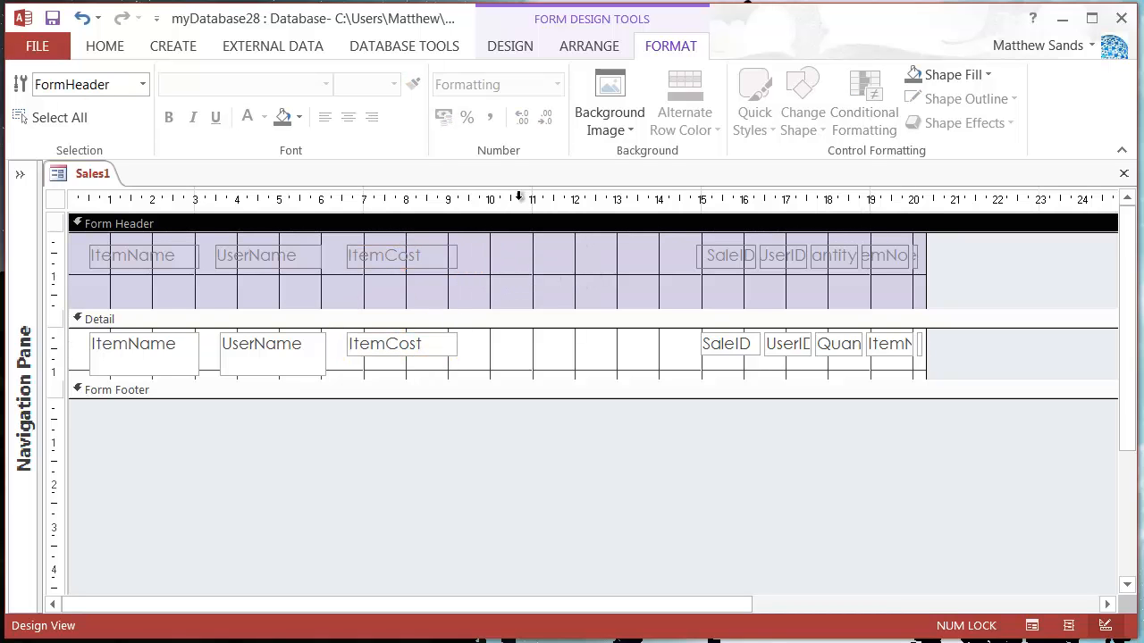
Move the SaleID and UserID header labels and their detail text boxes left, in a row beside the ItemCost controls
left_click_drag(724, 254, 508, 256)
left_click_drag(731, 353, 496, 348)
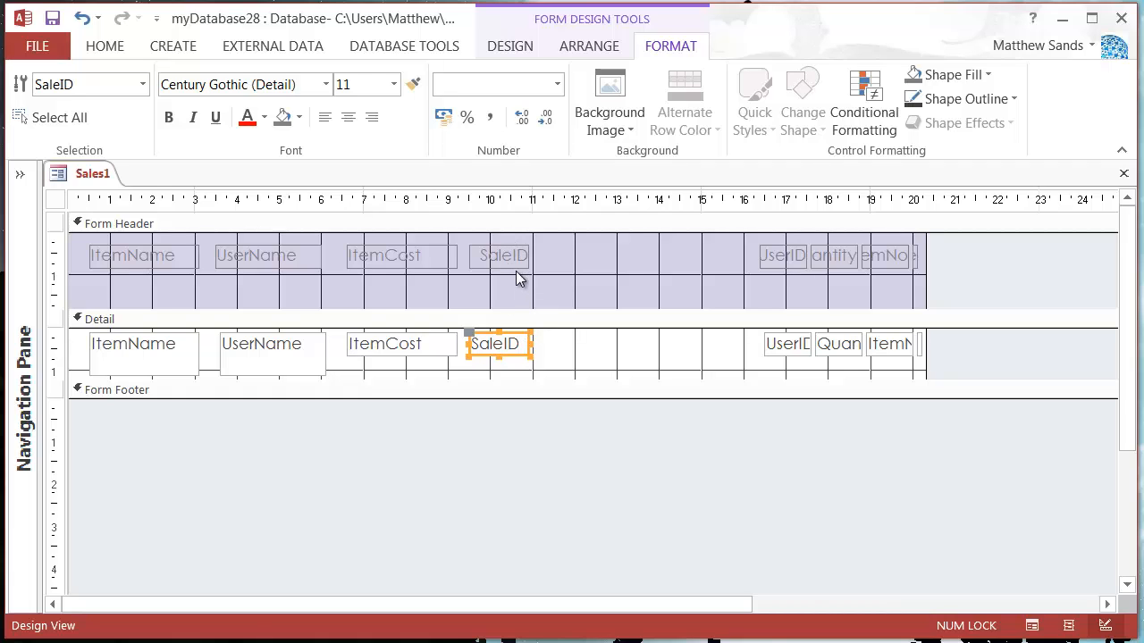
left_click_drag(767, 345, 557, 342)
left_click_drag(789, 256, 572, 256)
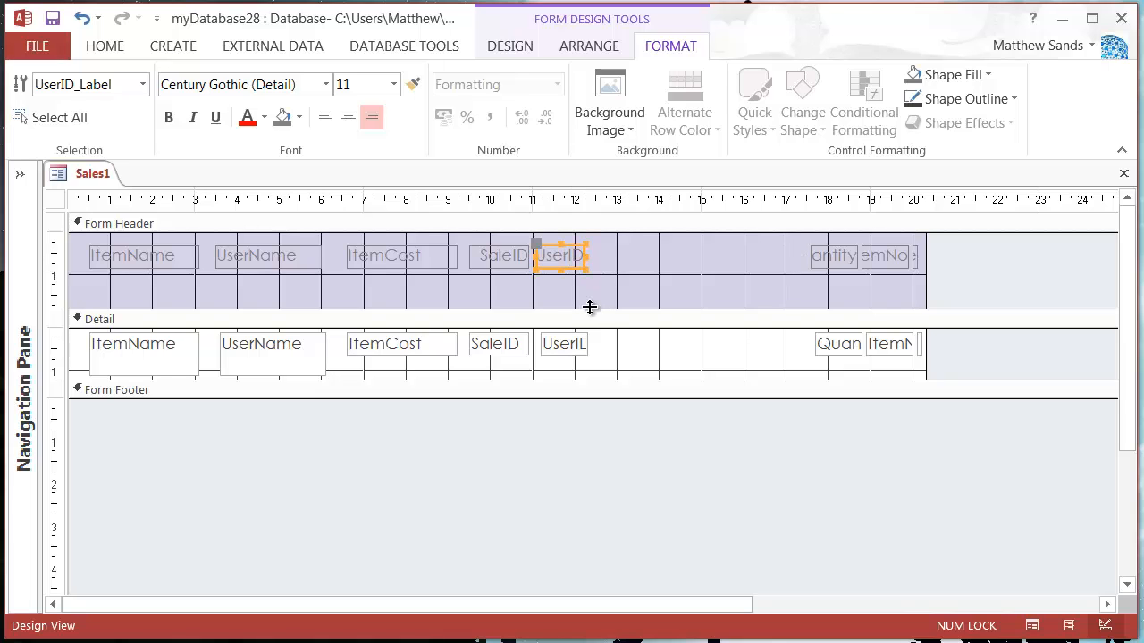
Shrink the Form Header section to just below its labels, and shorten the ItemName and UserName text boxes to one-line height
left_click_drag(590, 308, 600, 275)
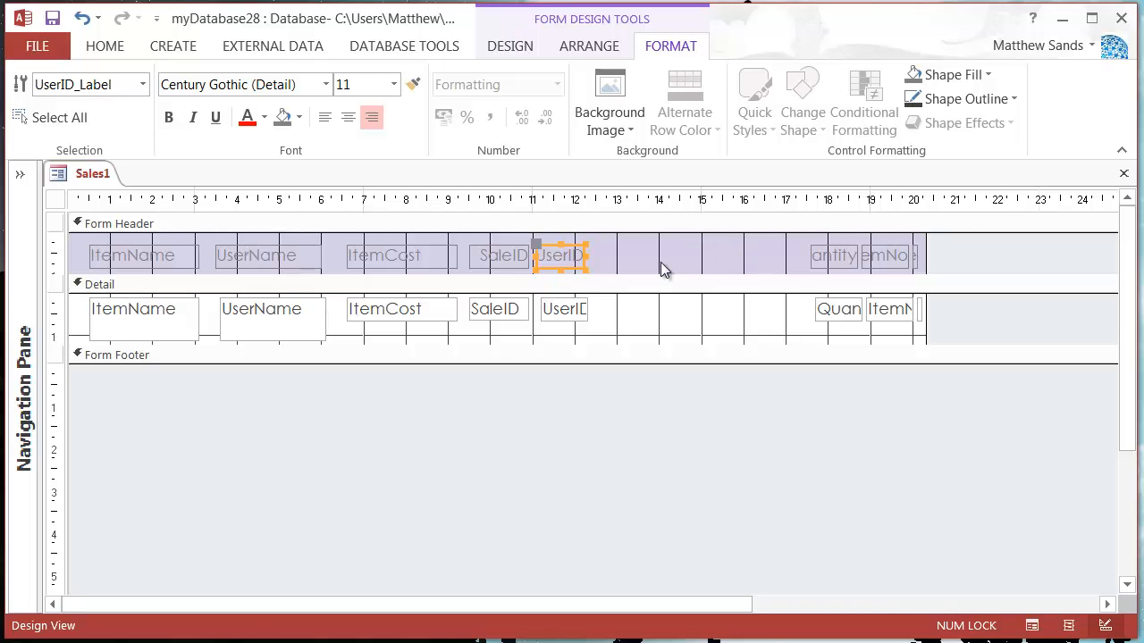
left_click(296, 338)
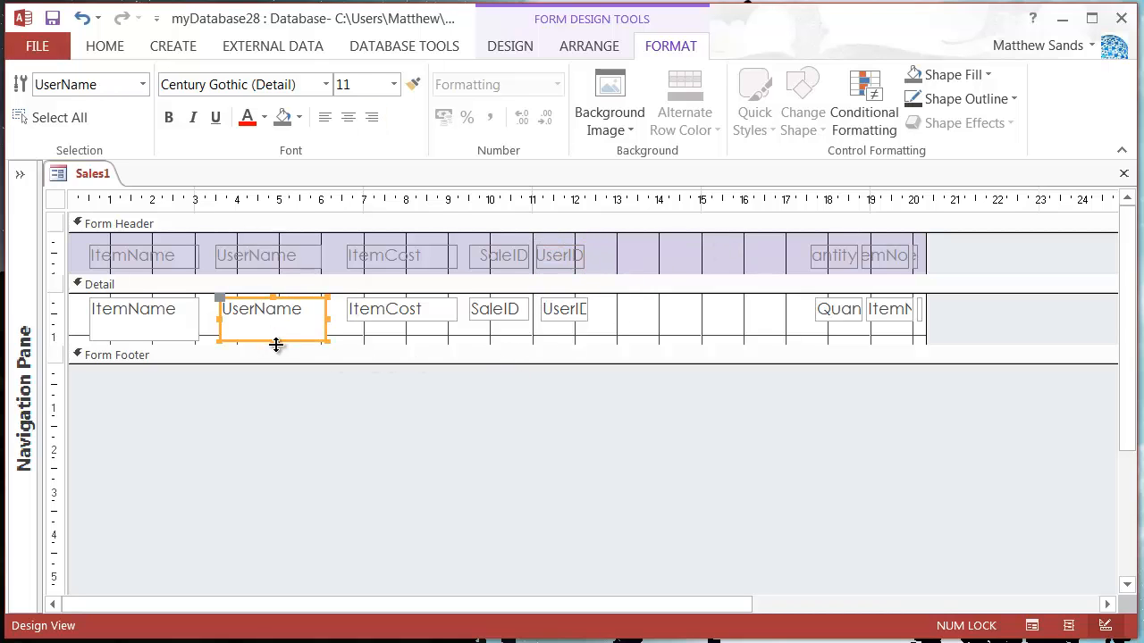
left_click(150, 330, "shift")
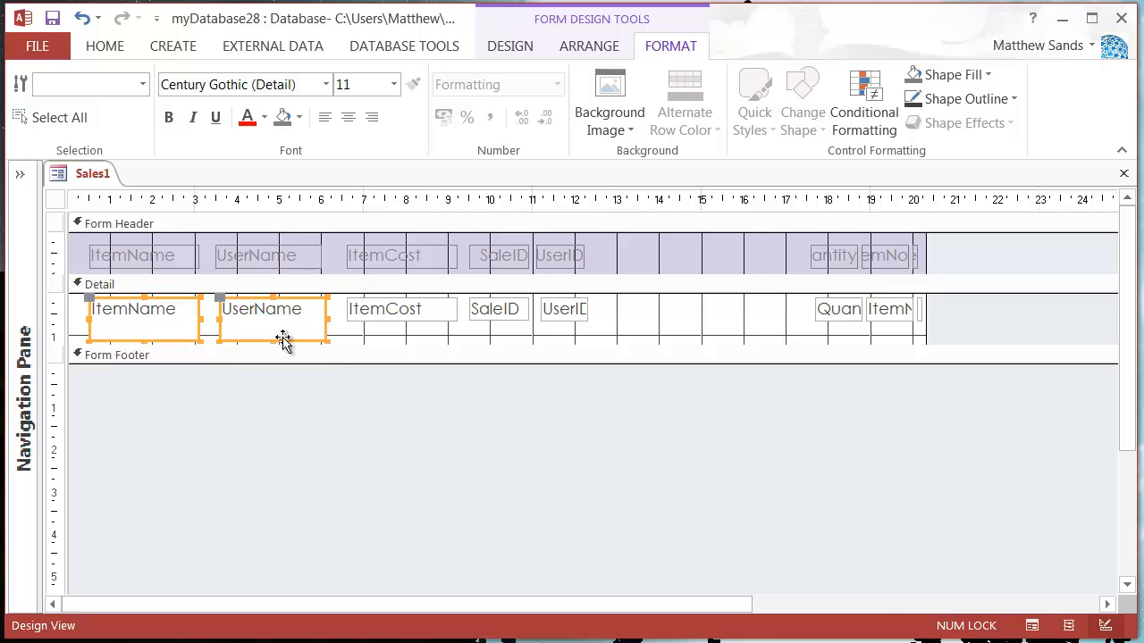
left_click_drag(271, 340, 288, 319)
left_click(420, 356)
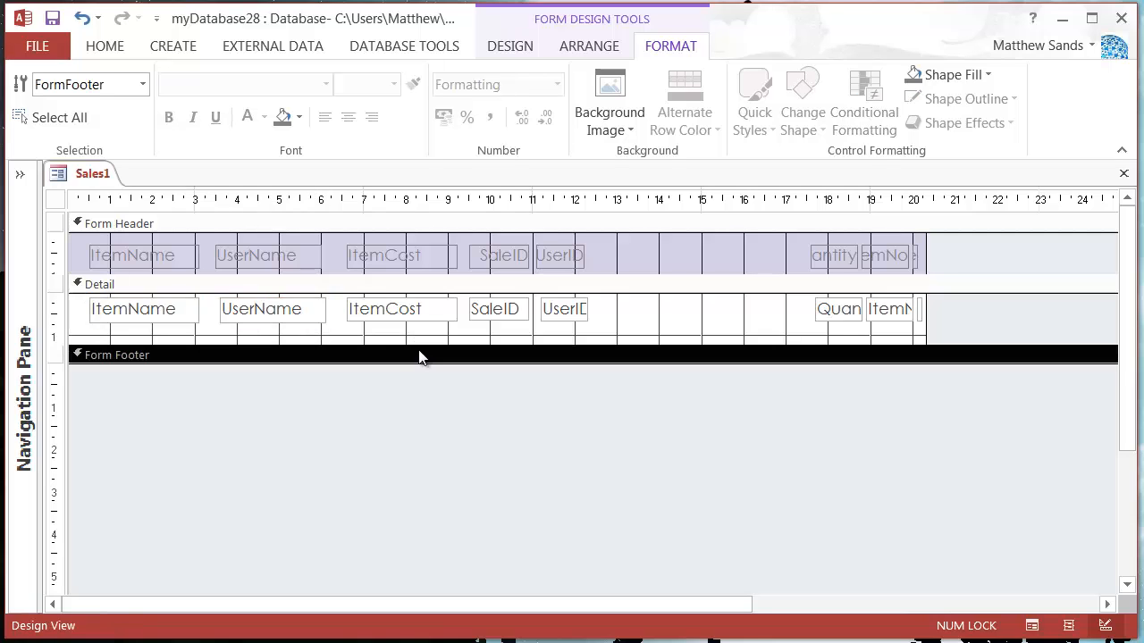
Reduce the height of the Detail section so it ends just below the row of text boxes
left_click(435, 340)
left_click(436, 358)
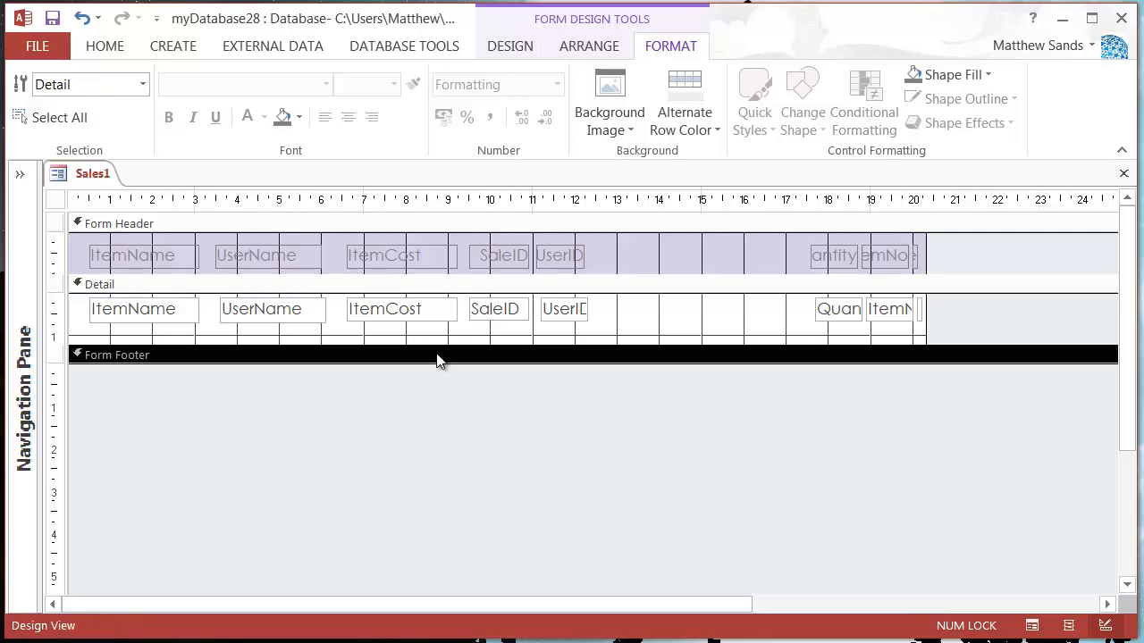
left_click_drag(428, 345, 432, 340)
left_click_drag(442, 328, 442, 324)
left_click(704, 317)
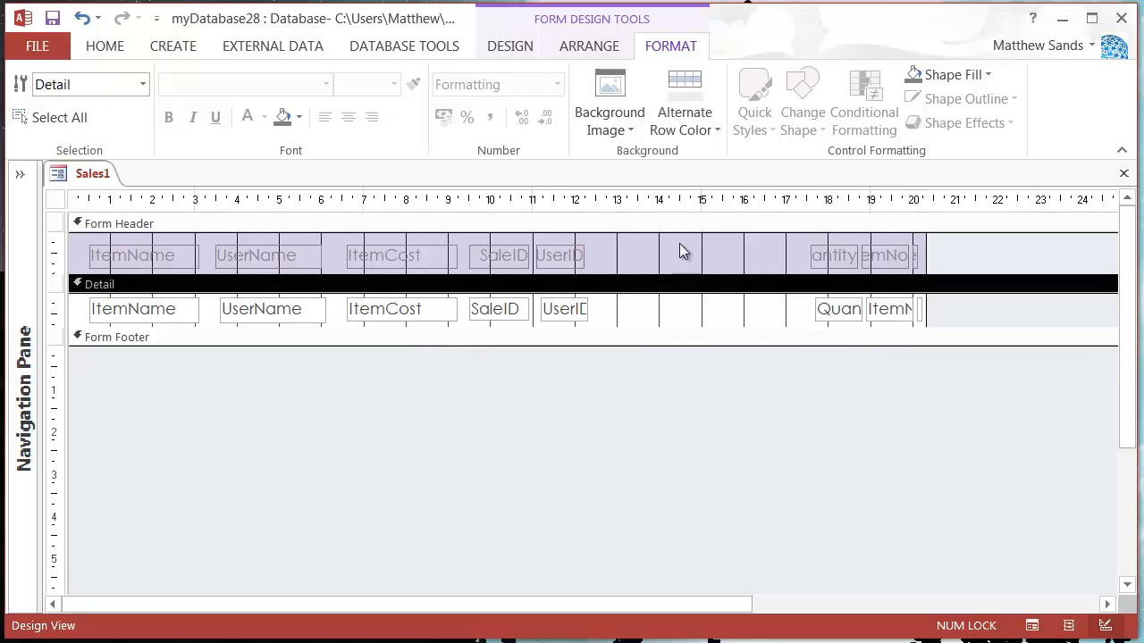
Place the Quantity header label beside the UserID label, wide enough for its full name, with left-aligned text
left_click(714, 251)
left_click(713, 251)
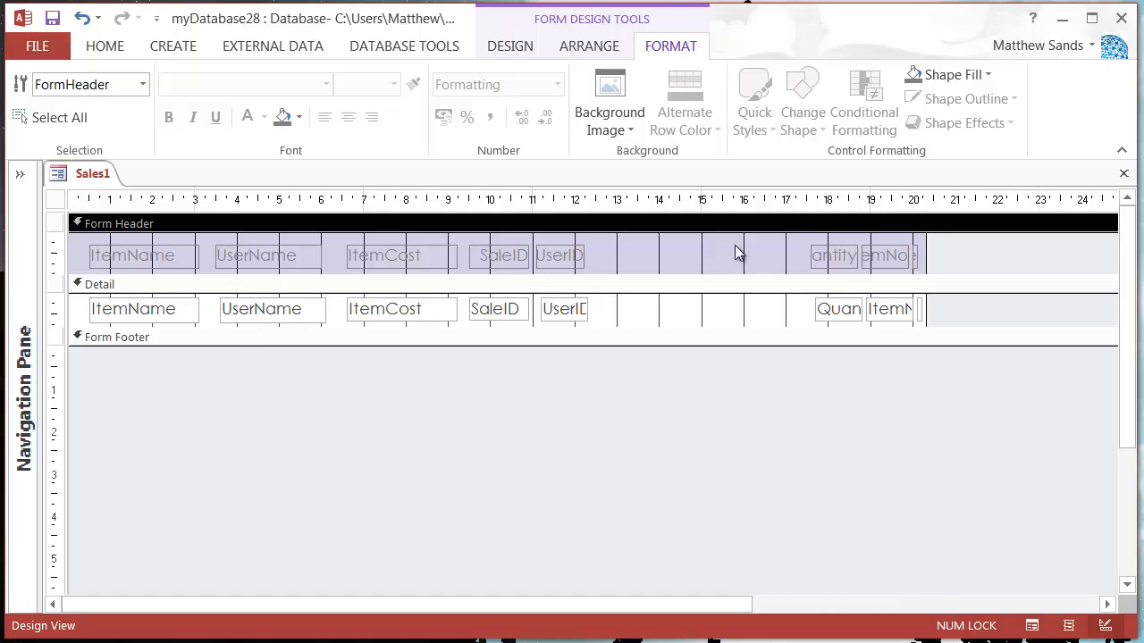
left_click(829, 254)
left_click_drag(809, 254, 625, 268)
left_click(324, 117)
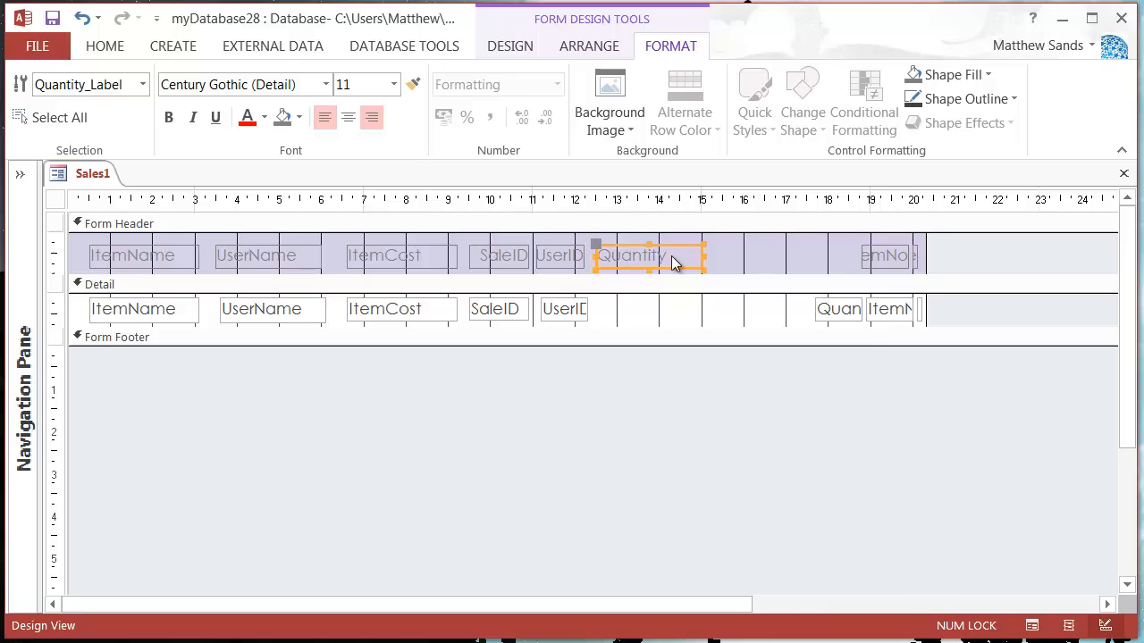
Move the Quantity text box left under its header label and widen it to match the label's right edge
left_click(823, 309)
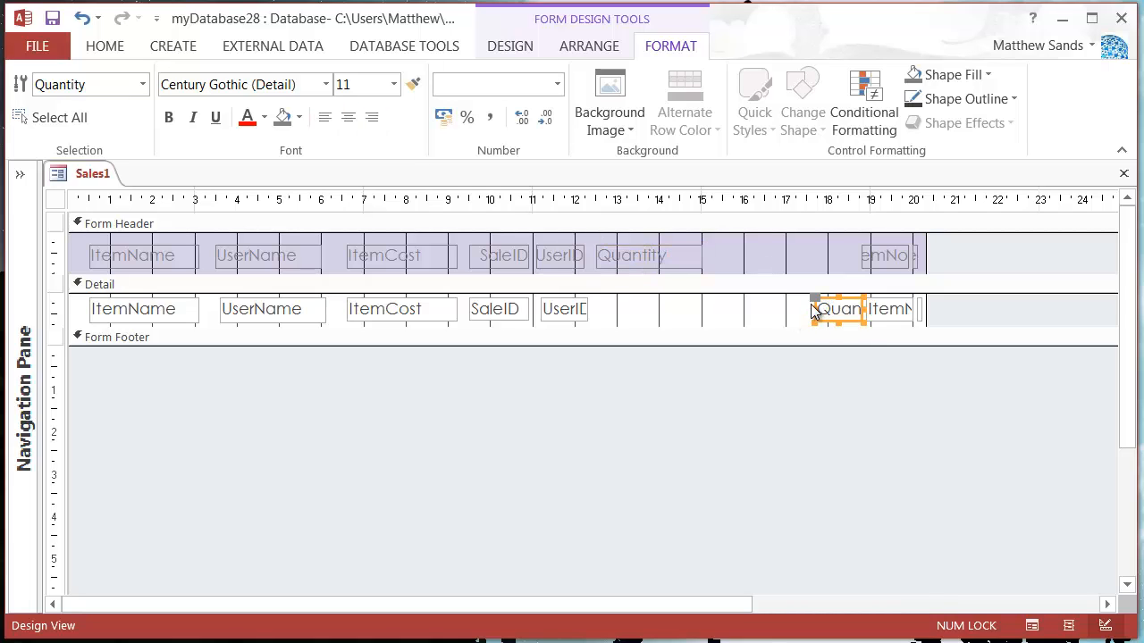
left_click_drag(813, 309, 596, 308)
left_click(651, 311)
left_click(624, 307)
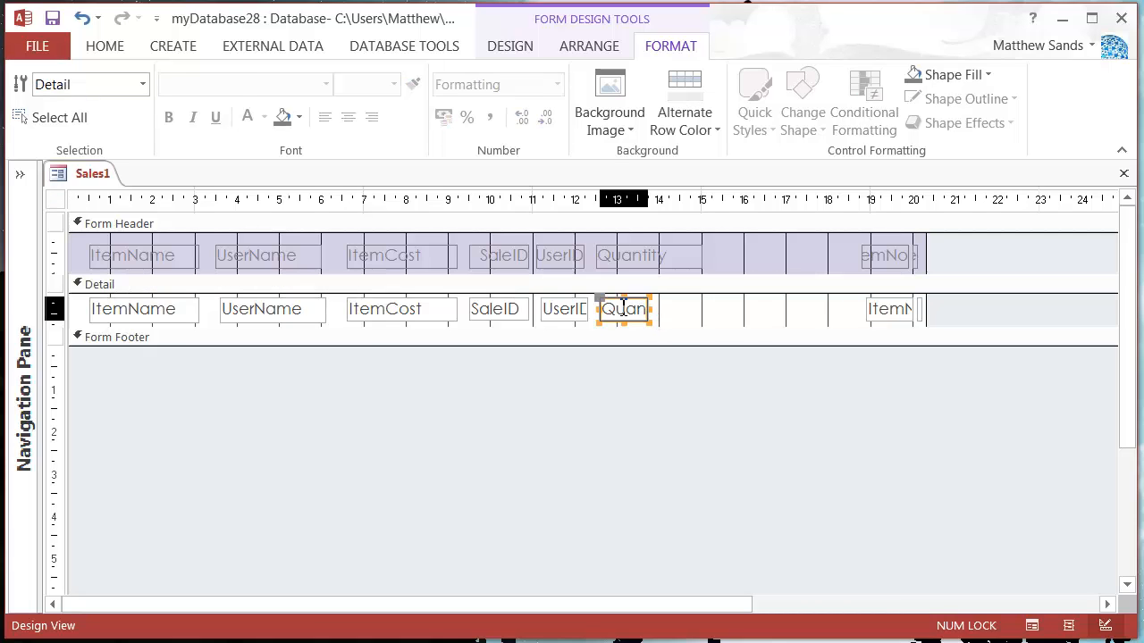
left_click(647, 311)
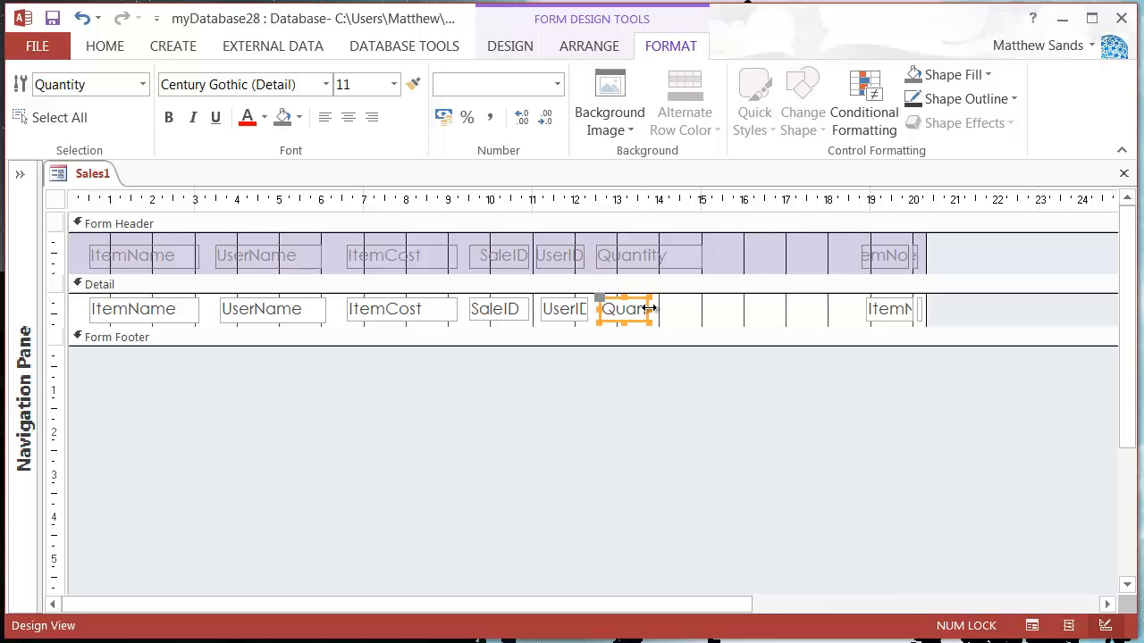
left_click_drag(649, 309, 705, 309)
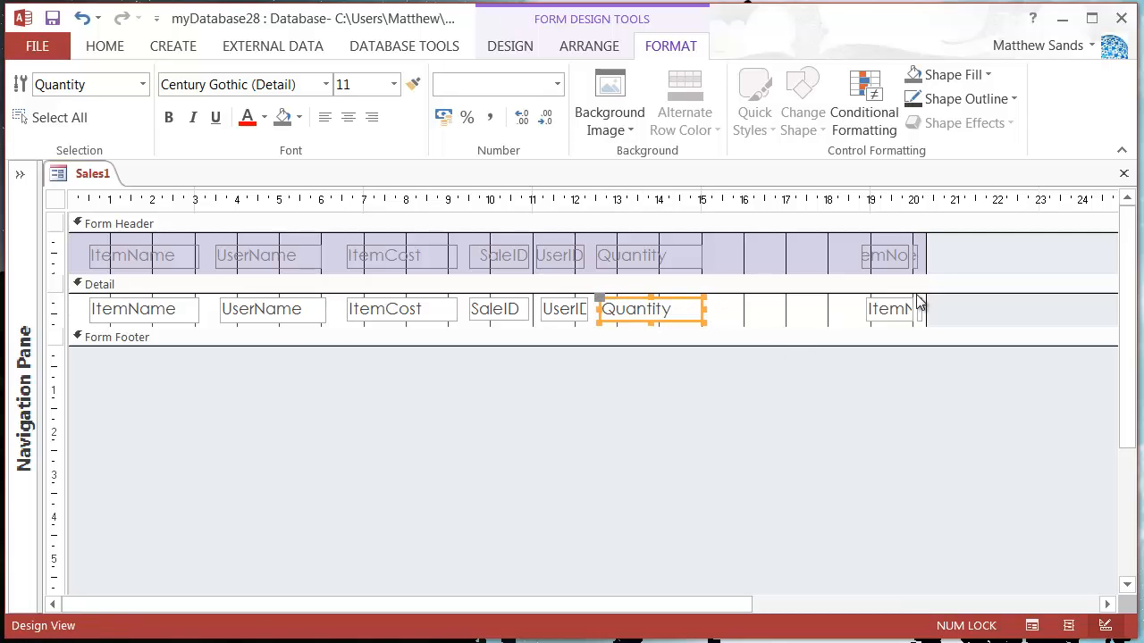
Move the ItemNo header label left, close beside the Quantity label
left_click(887, 256)
left_click(836, 268)
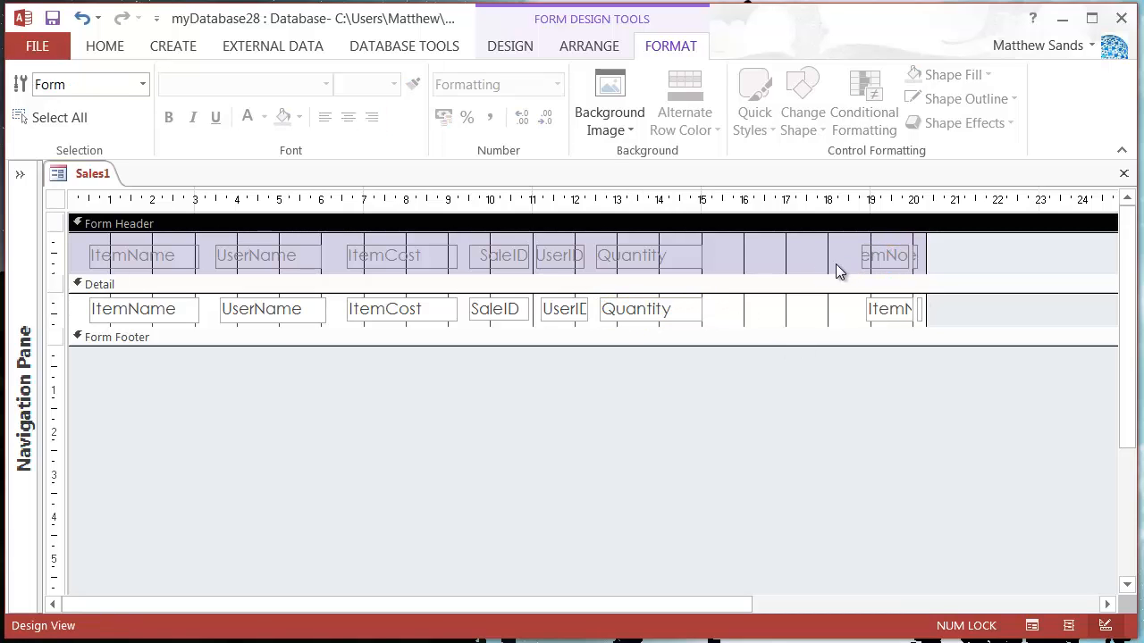
left_click_drag(870, 260, 720, 260)
Narrow the Quantity header label and its detail text box together so they end just past their names
left_click(656, 260)
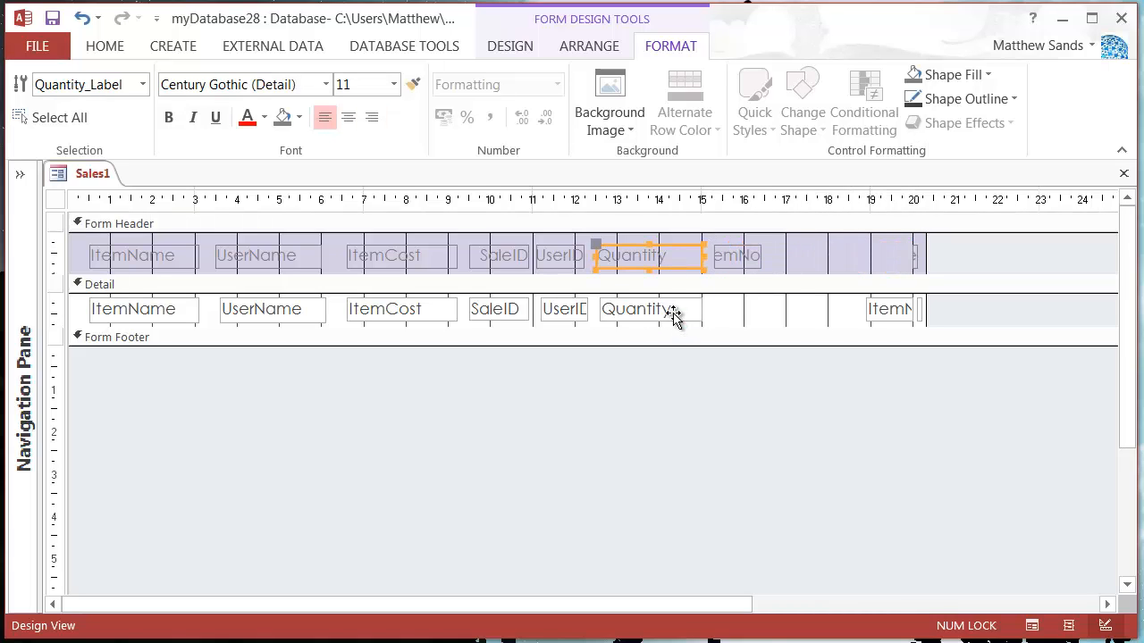
left_click(673, 313, "shift")
left_click_drag(702, 310, 677, 312)
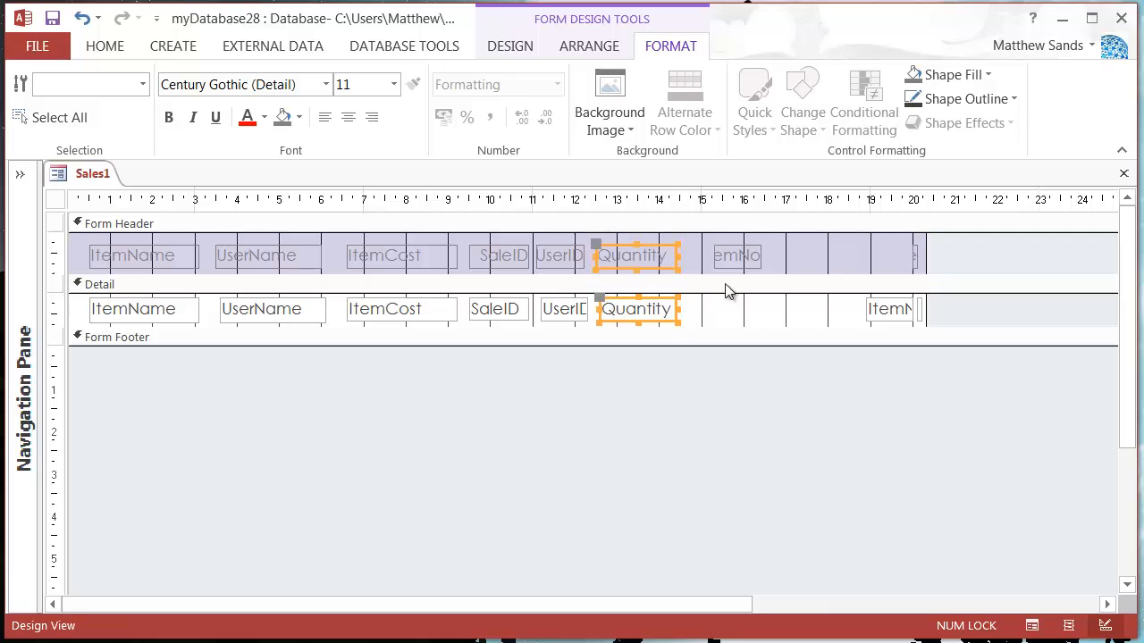
Widen the ItemNo header label on both sides to fit its name, and place the ItemNo text box beneath it at matching width
left_click(724, 259)
left_click_drag(712, 256, 687, 257)
left_click_drag(761, 257, 773, 257)
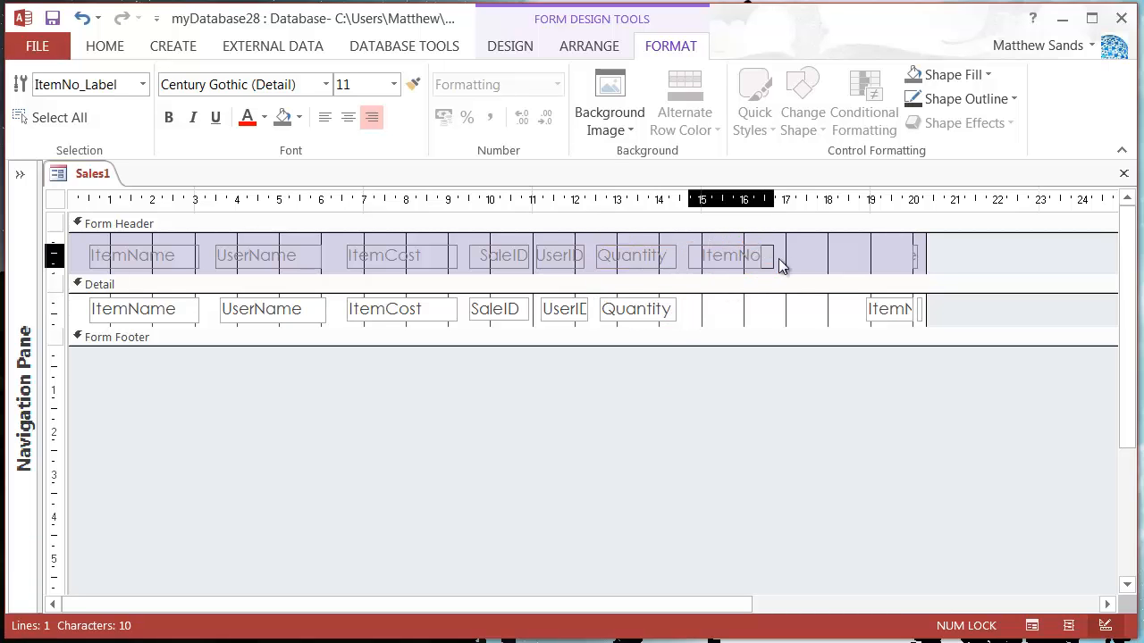
left_click_drag(875, 309, 776, 310)
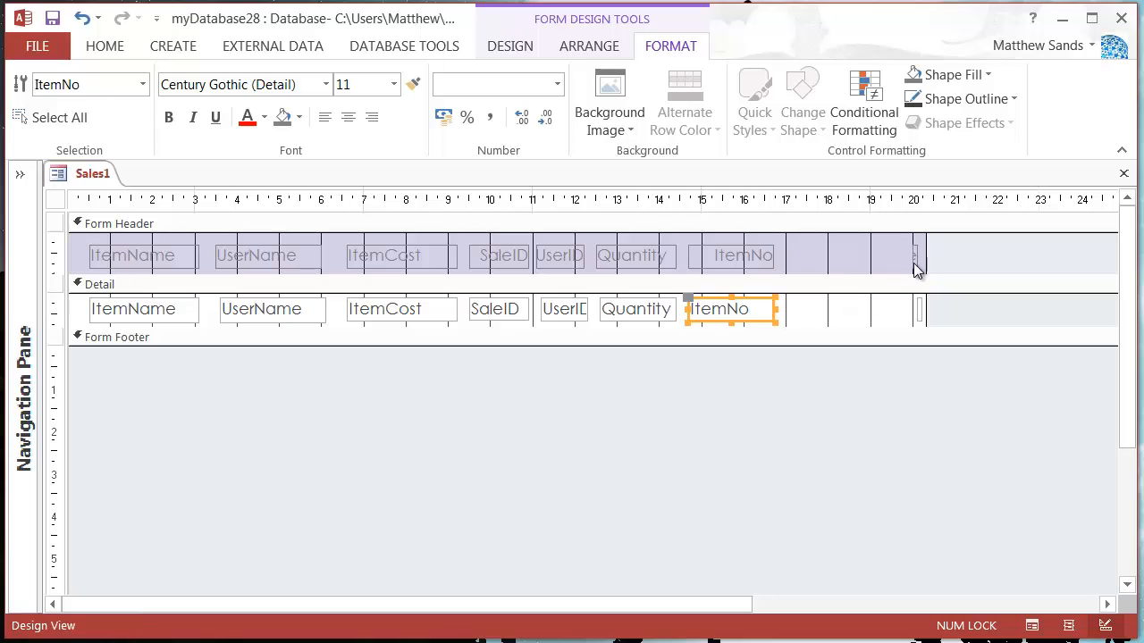
Widen the narrow Sale_Date header label to fit its full name and move it left beside the ItemNo label
left_click(914, 259)
left_click_drag(912, 256, 819, 257)
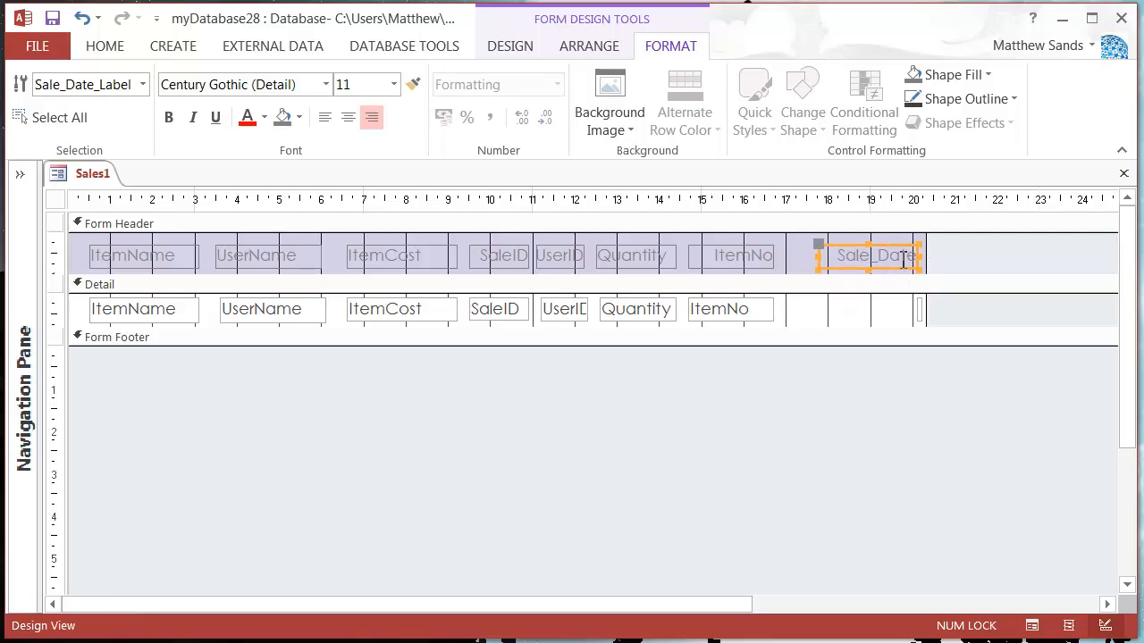
left_click(893, 271)
left_click_drag(893, 270, 854, 268)
Widen the Sale_Date text box in the Detail section and move it left under its header label
left_click(919, 310)
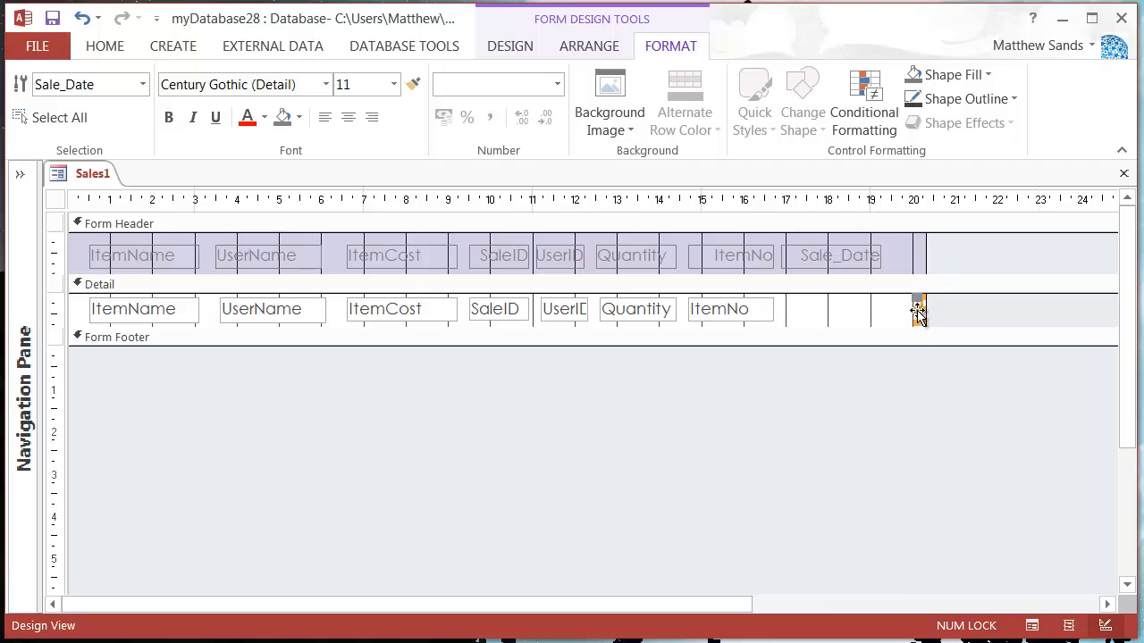
left_click_drag(914, 310, 812, 311)
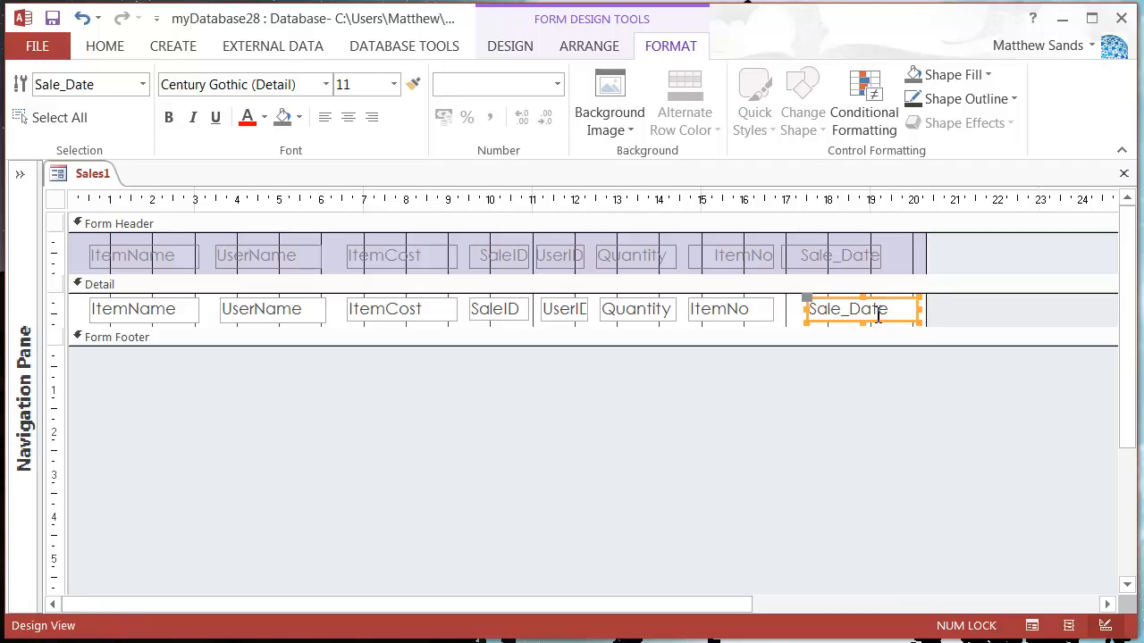
left_click_drag(899, 325, 872, 320)
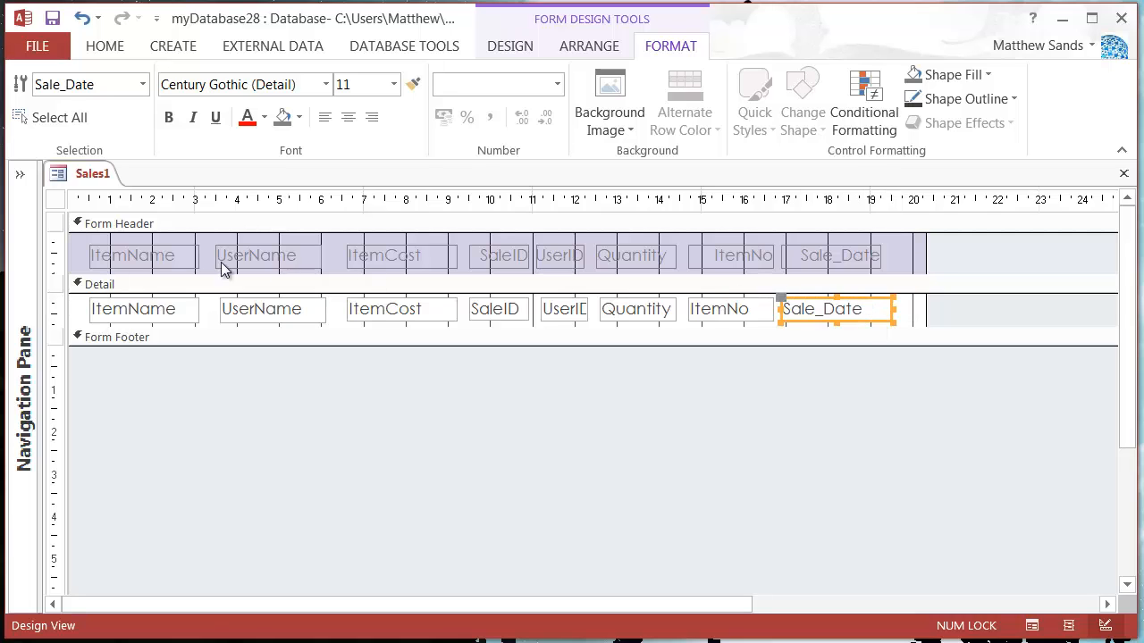
Left-align the text in all the header labels and all the Detail text boxes, from ItemName to Sale_Date
left_click(160, 258, "shift")
left_click(268, 261, "shift")
left_click(439, 268, "shift")
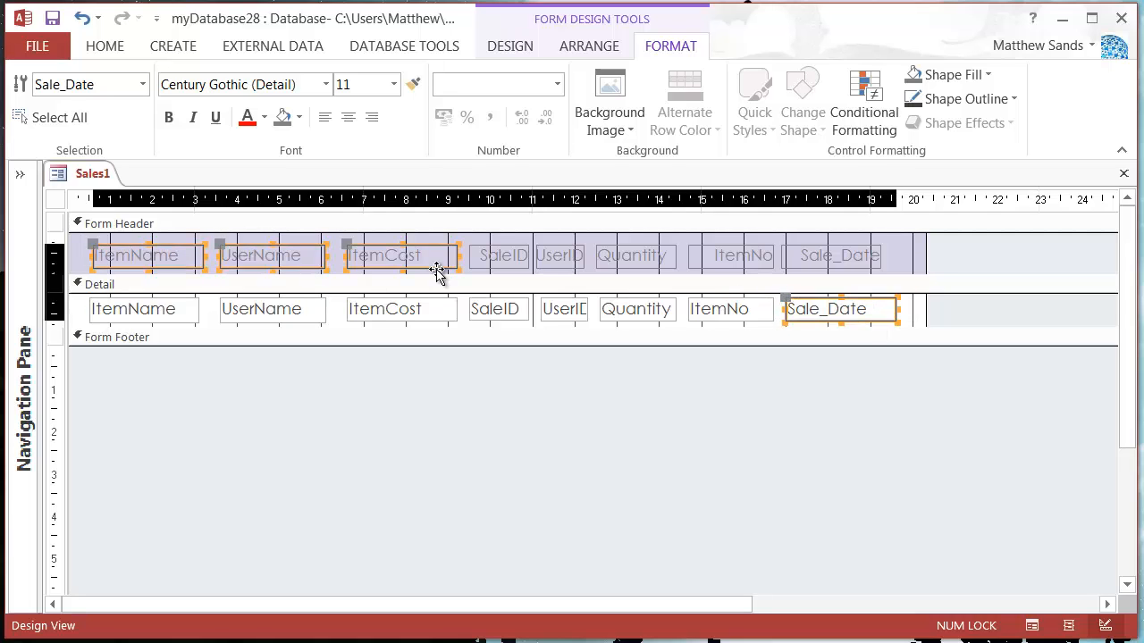
left_click(528, 265, "shift")
left_click(664, 262, "shift")
left_click(741, 259, "shift")
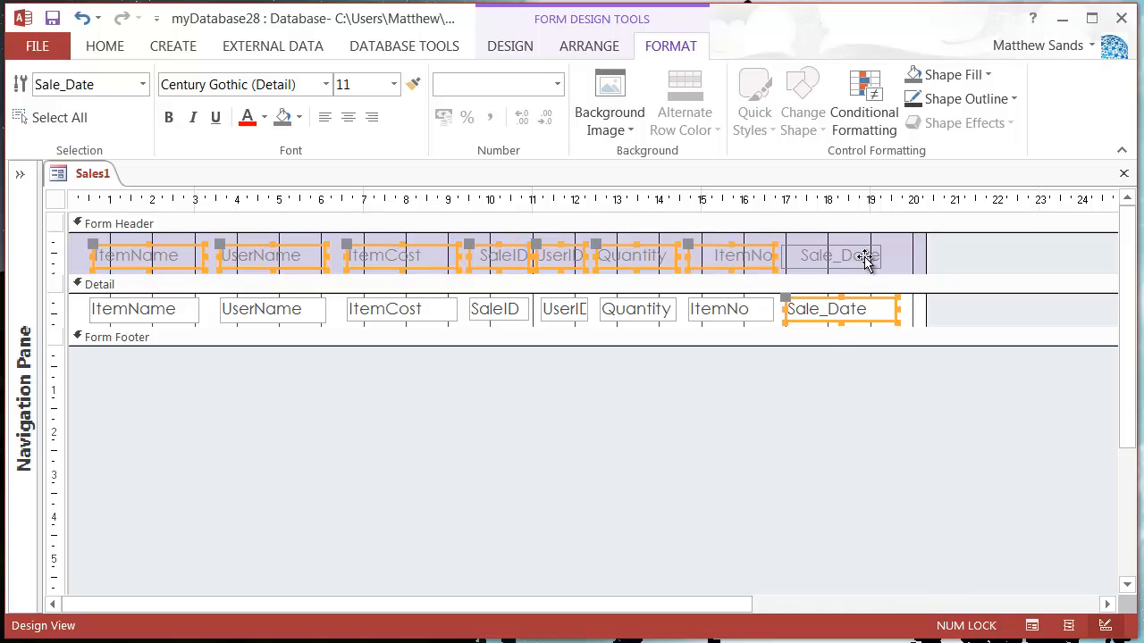
left_click(863, 257, "shift")
left_click(750, 314, "shift")
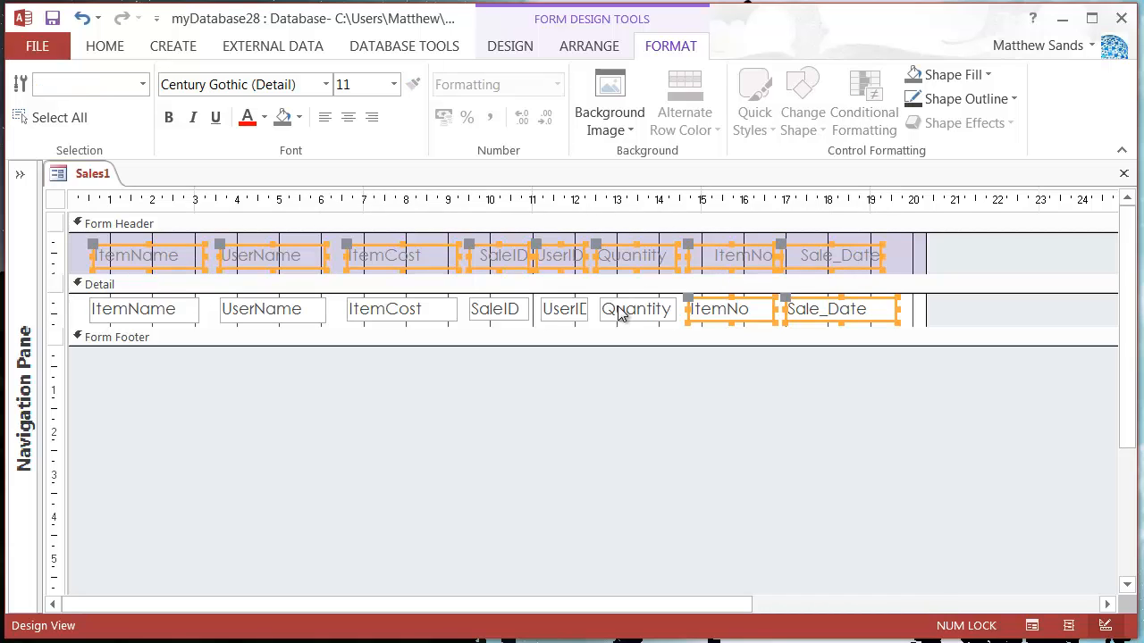
left_click(623, 313, "shift")
left_click(565, 312, "shift")
left_click(506, 315, "shift")
left_click(420, 315, "shift")
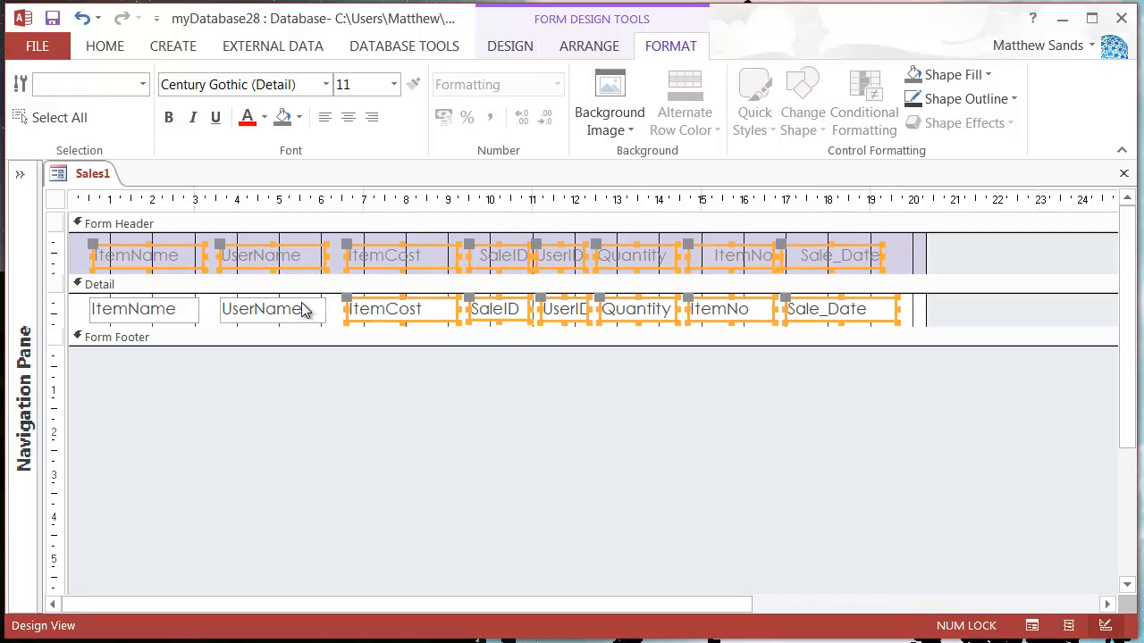
left_click(307, 312, "shift")
left_click(173, 314, "shift")
left_click(329, 121)
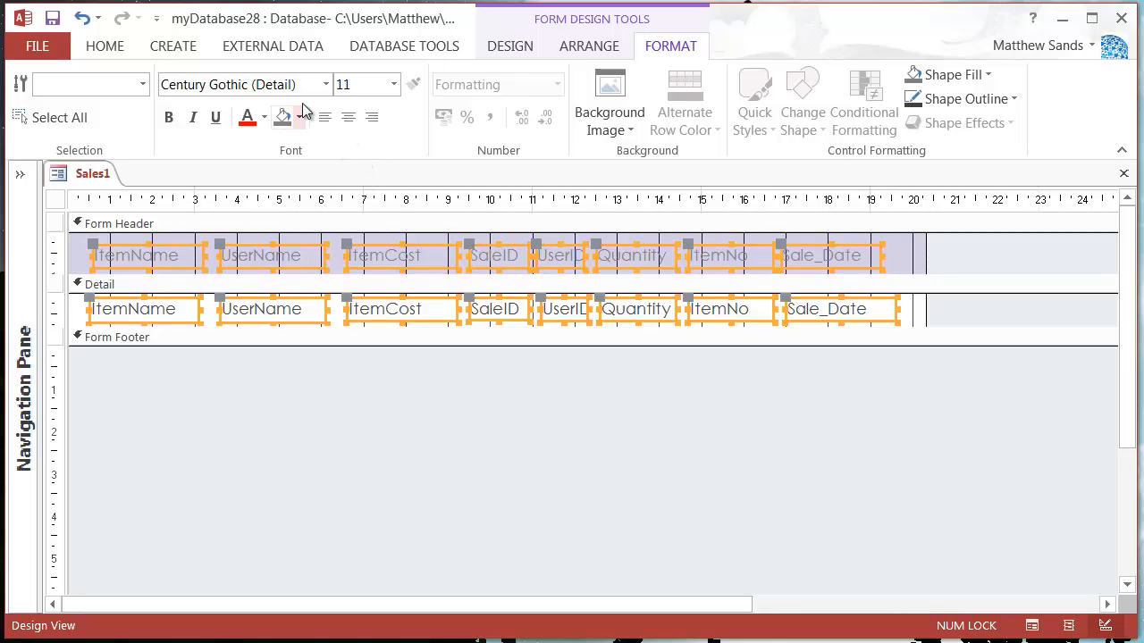
Colour the text of all header labels and Detail text boxes in a dark pinkish-red theme colour, and deselect them
left_click(266, 117)
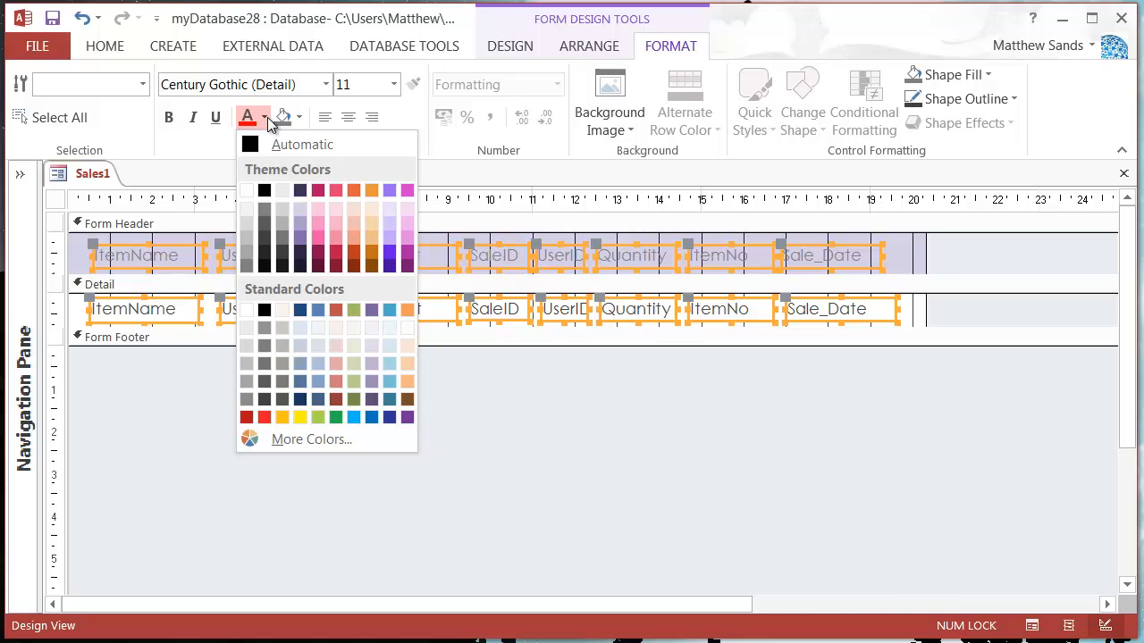
left_click(335, 261)
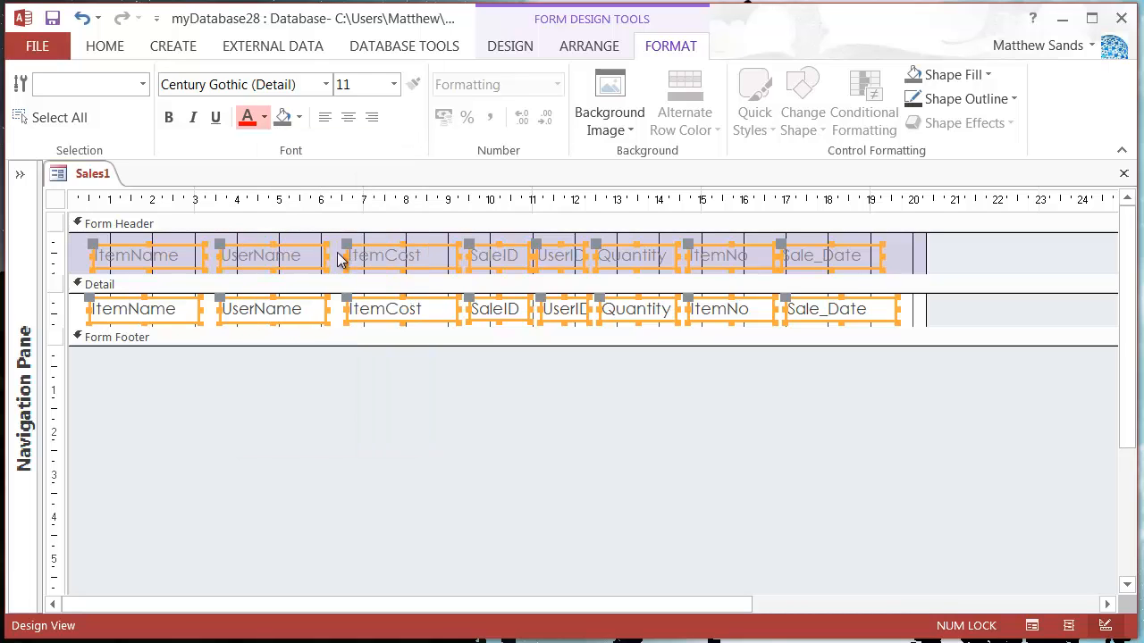
left_click(906, 263)
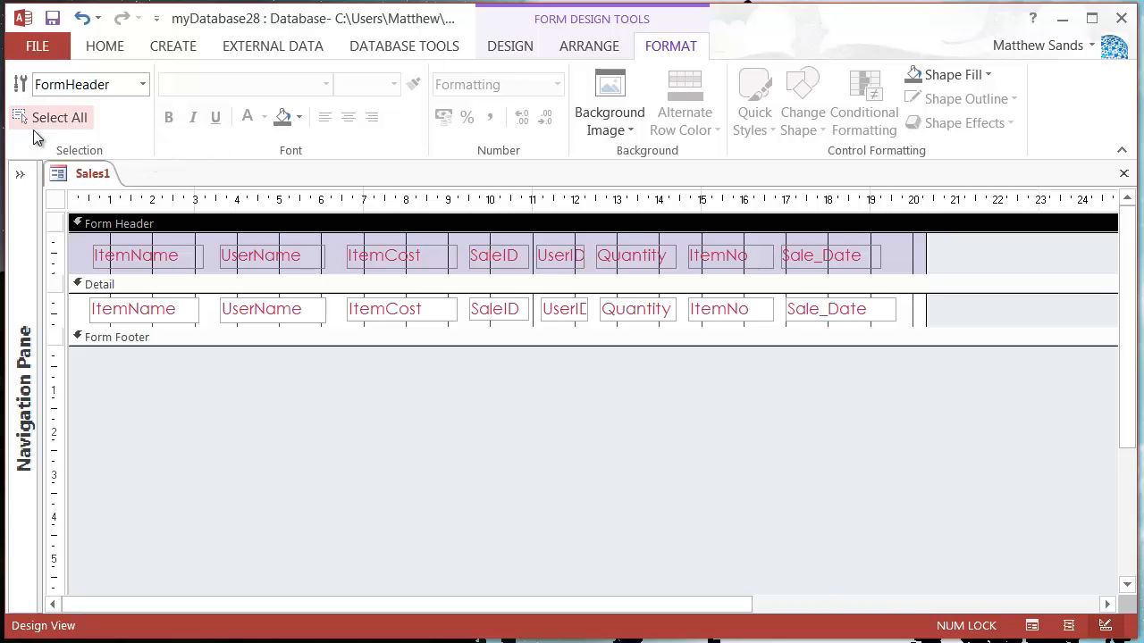
Show the list of database objects again and switch the Sales1 form to Form View
left_click(19, 174)
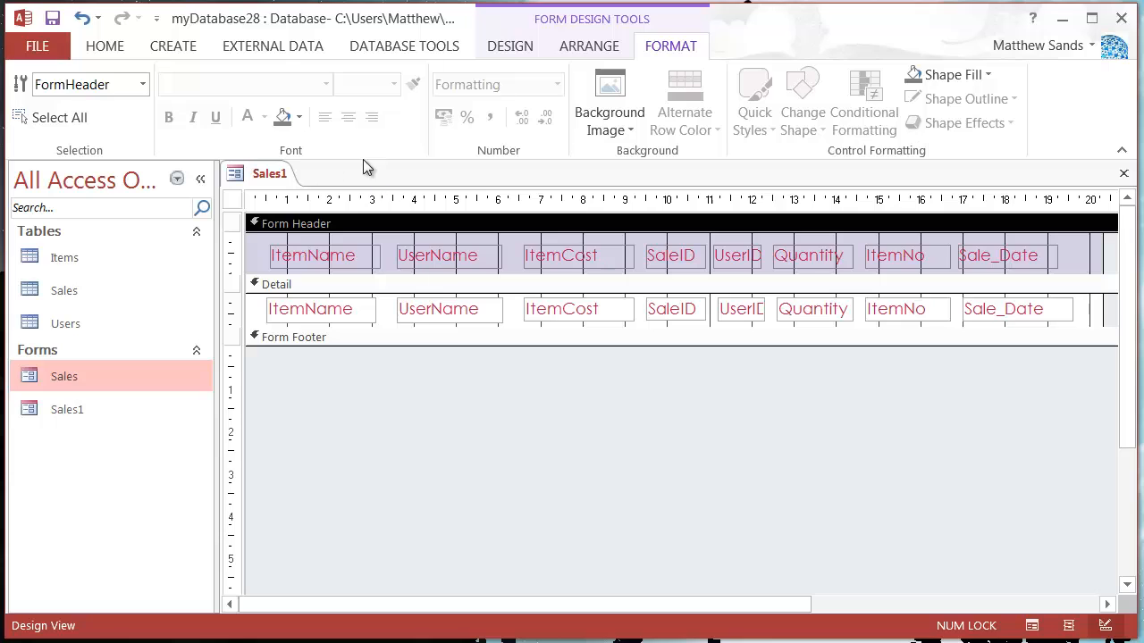
left_click(531, 49)
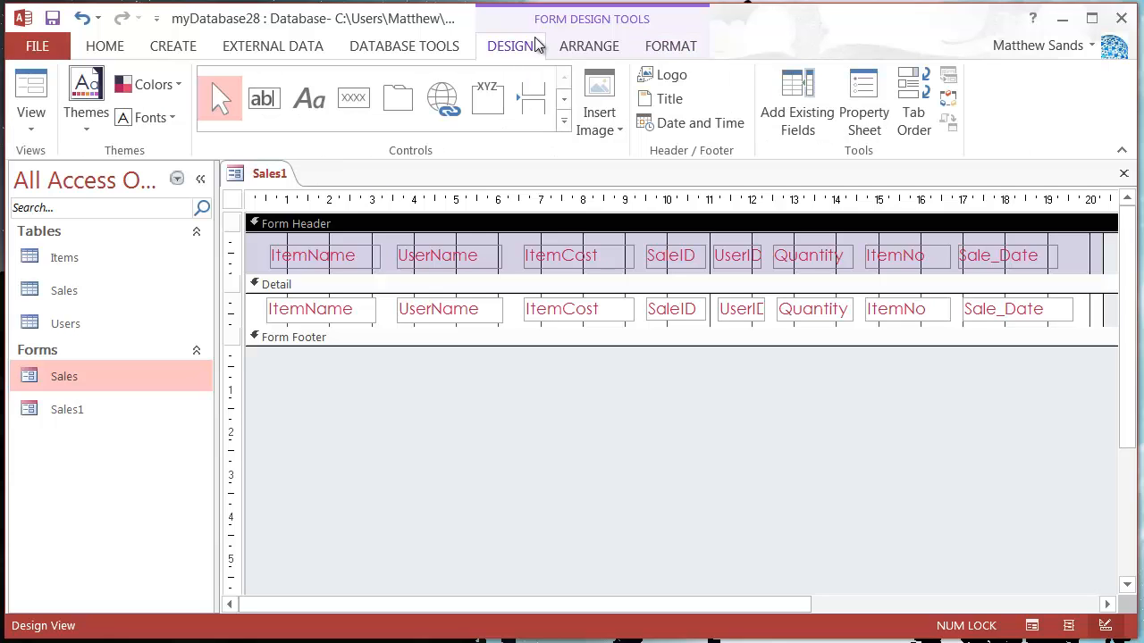
left_click(34, 125)
left_click(71, 164)
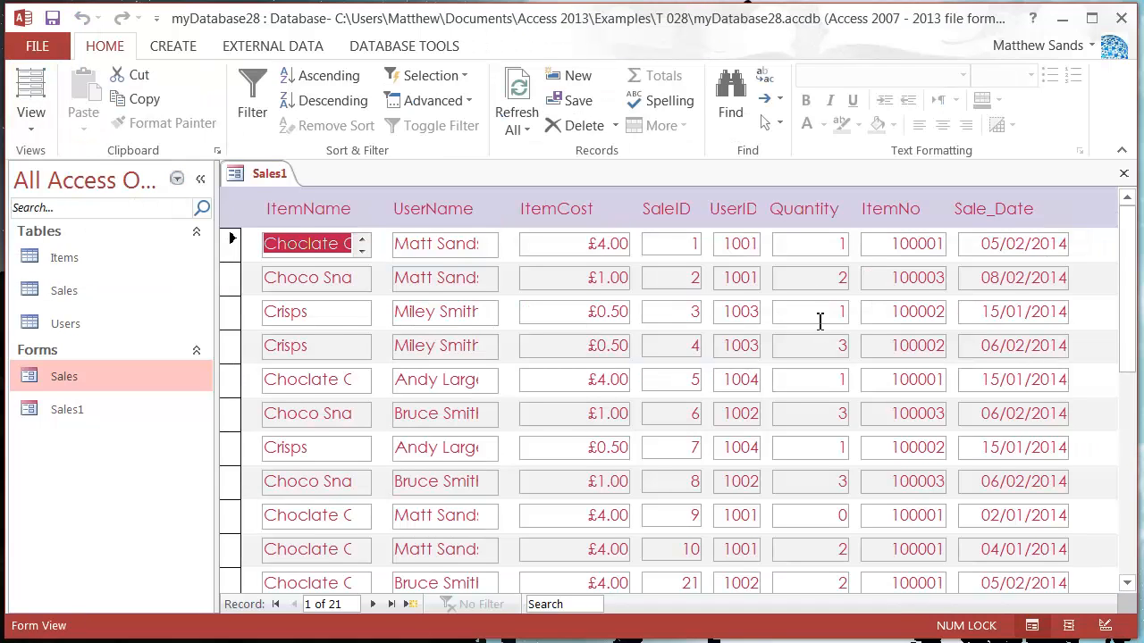
Look through the Sales1 records from first to last, examining the column layout, alignment and text colour
scroll(893, 300, "down", 1)
scroll(848, 331, "up", 1)
scroll(807, 309, "down", 4)
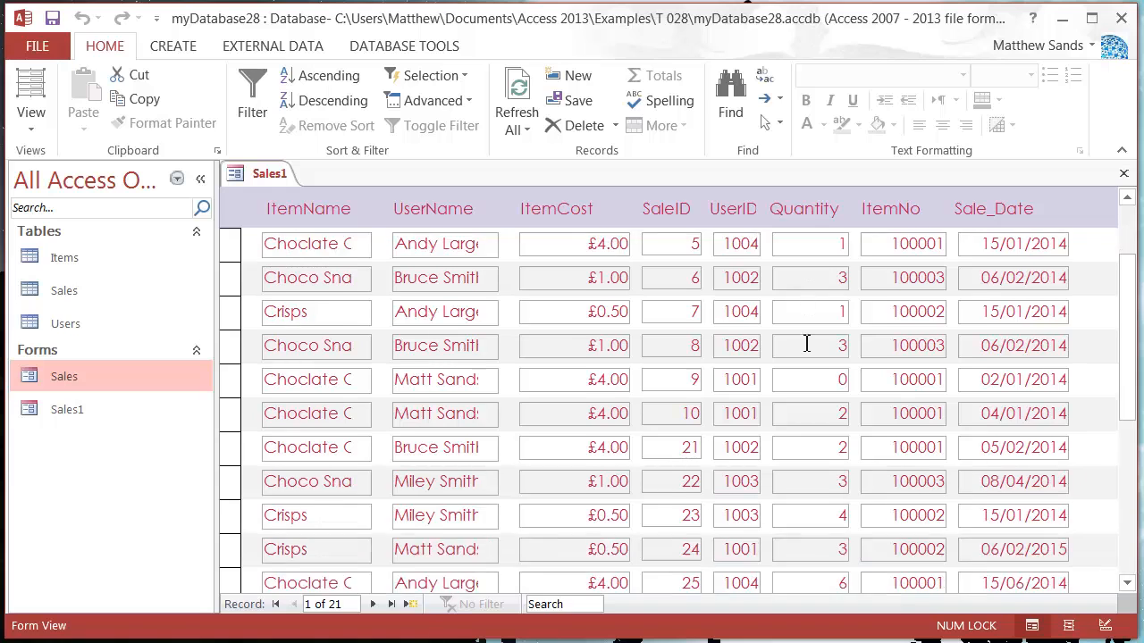
scroll(660, 394, "down", 1)
scroll(644, 394, "up", 5)
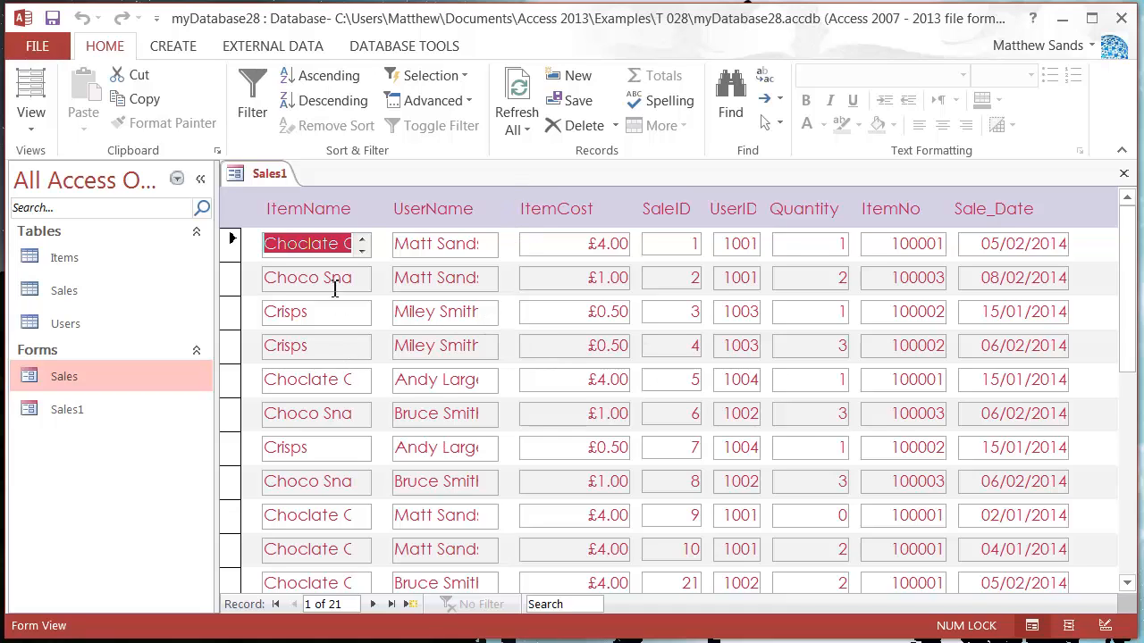
scroll(454, 350, "down", 1)
scroll(447, 339, "up", 1)
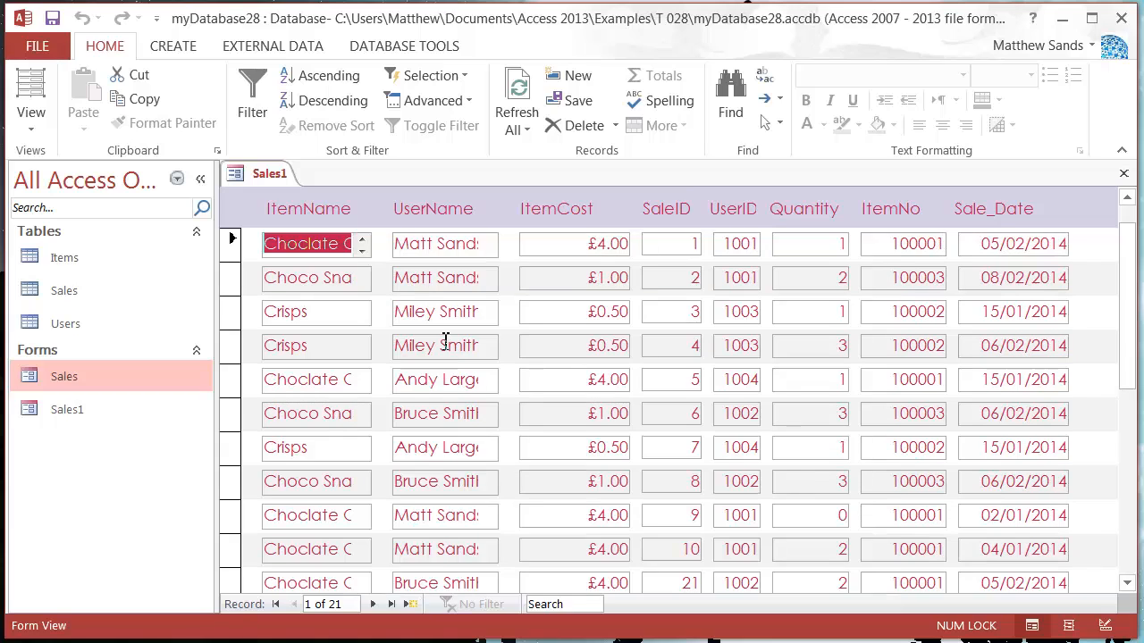
scroll(581, 286, "down", 1)
scroll(597, 273, "up", 1)
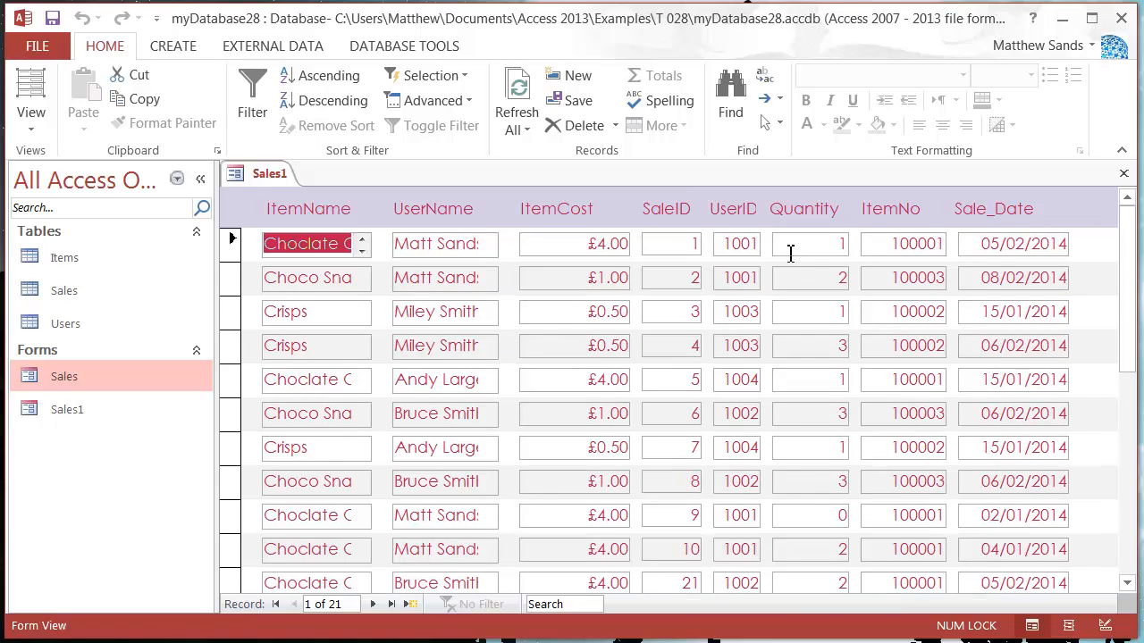
scroll(435, 298, "down", 13)
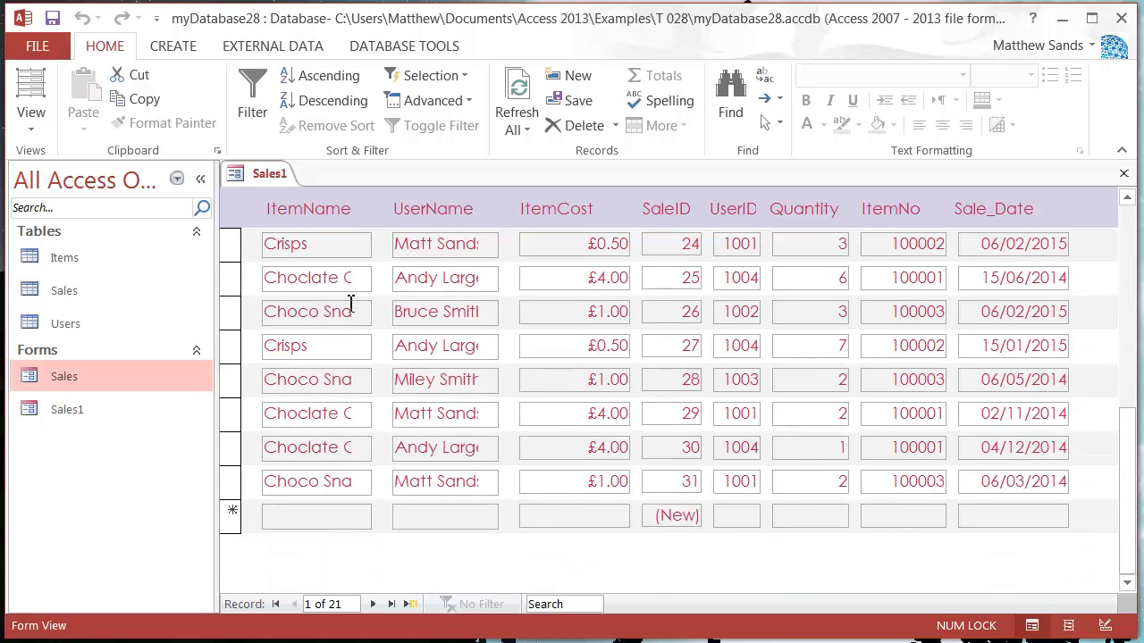
scroll(330, 347, "up", 13)
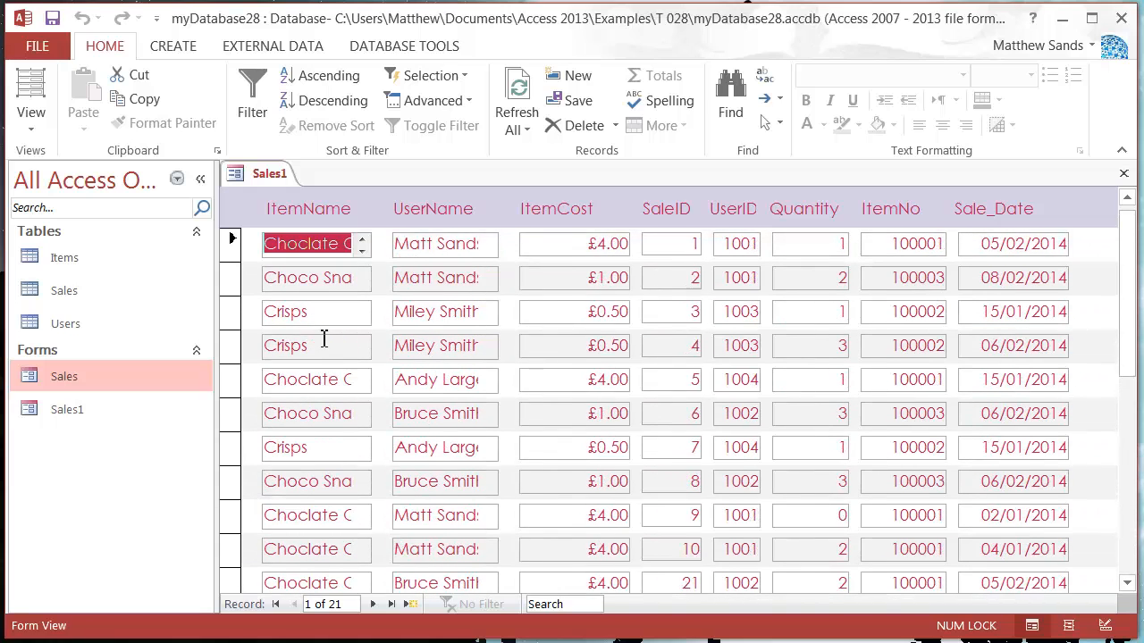
Select the third, fourth and fifth records individually and check which actions are offered for a selected record
left_click(231, 311)
right_click(229, 345)
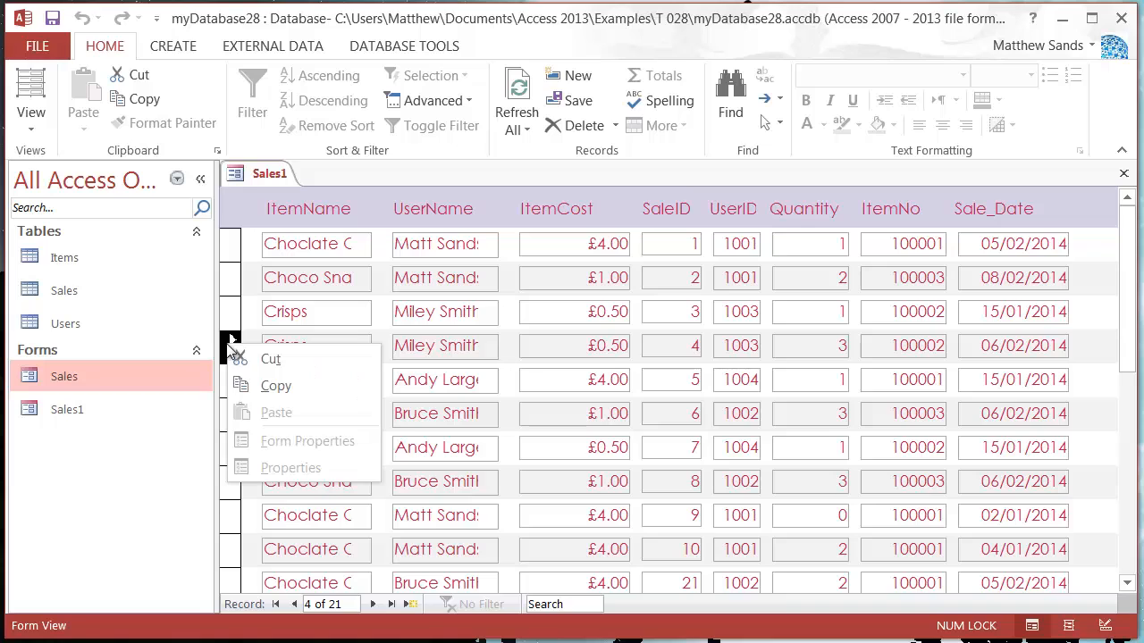
right_click(231, 311)
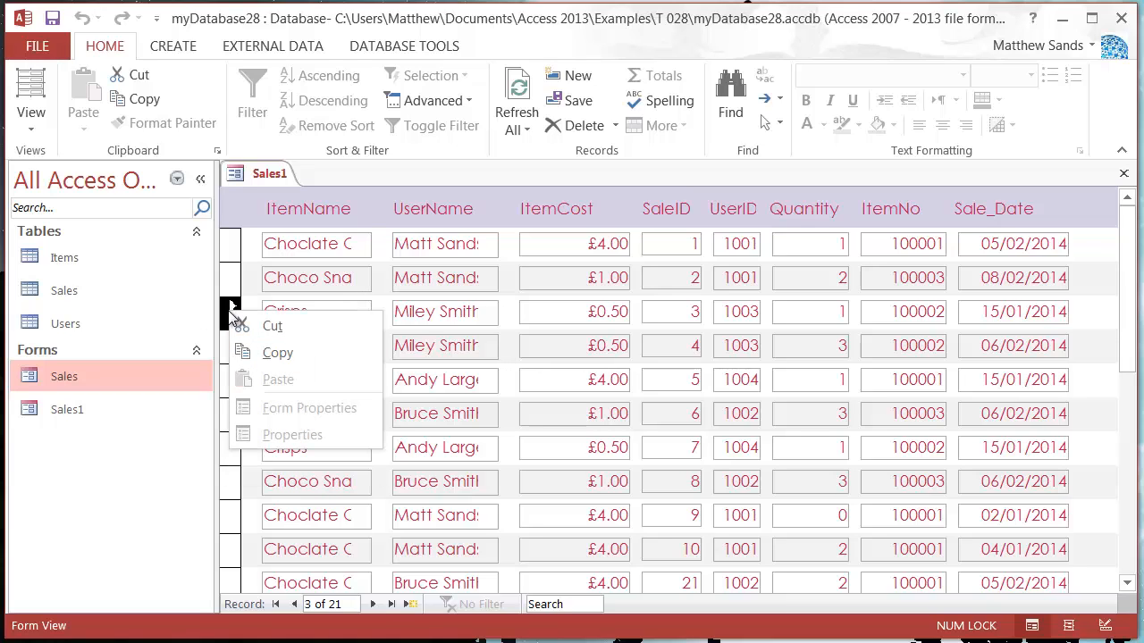
left_click(411, 314)
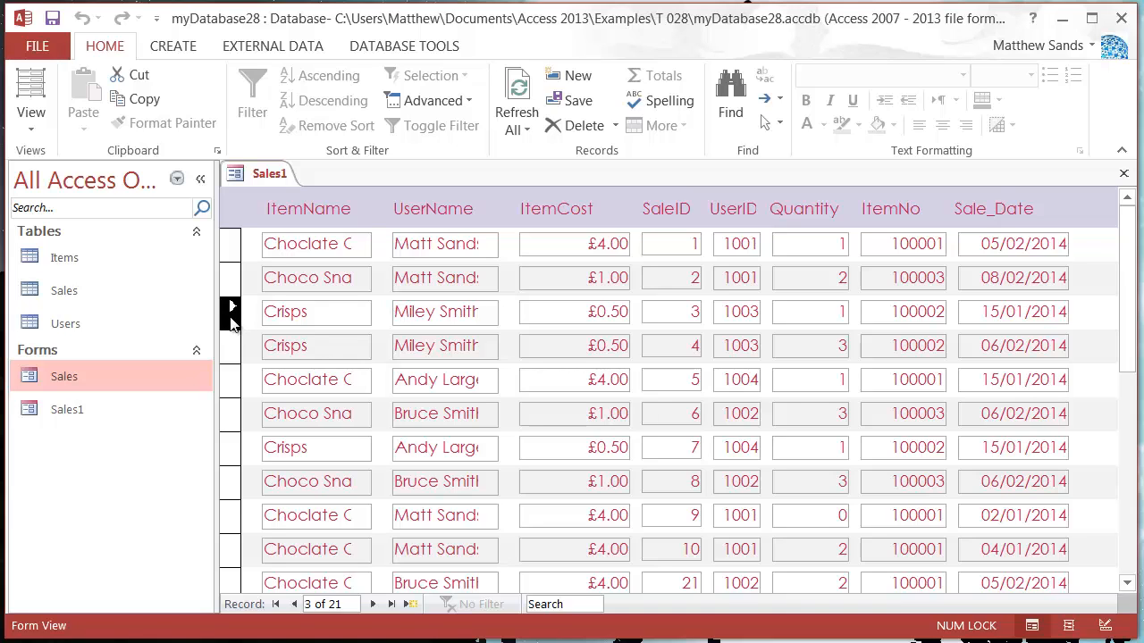
left_click(230, 380)
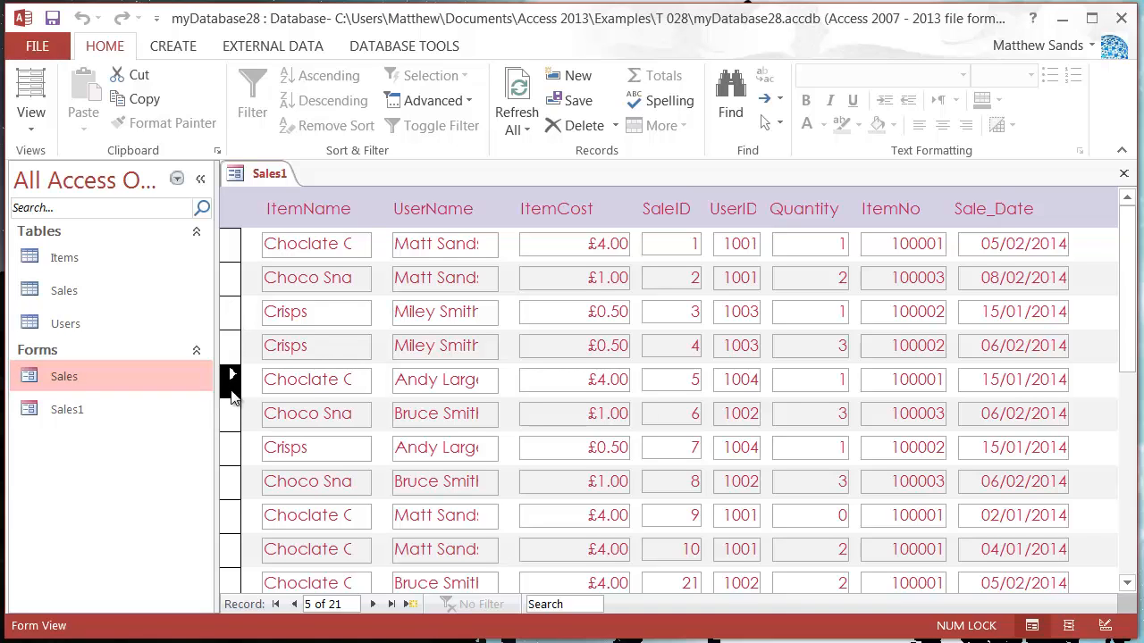
Browse to the last records, place the cursor in the UserName field of SaleID 29, and return to the first records
scroll(234, 406, "down", 1)
scroll(234, 406, "down", 3)
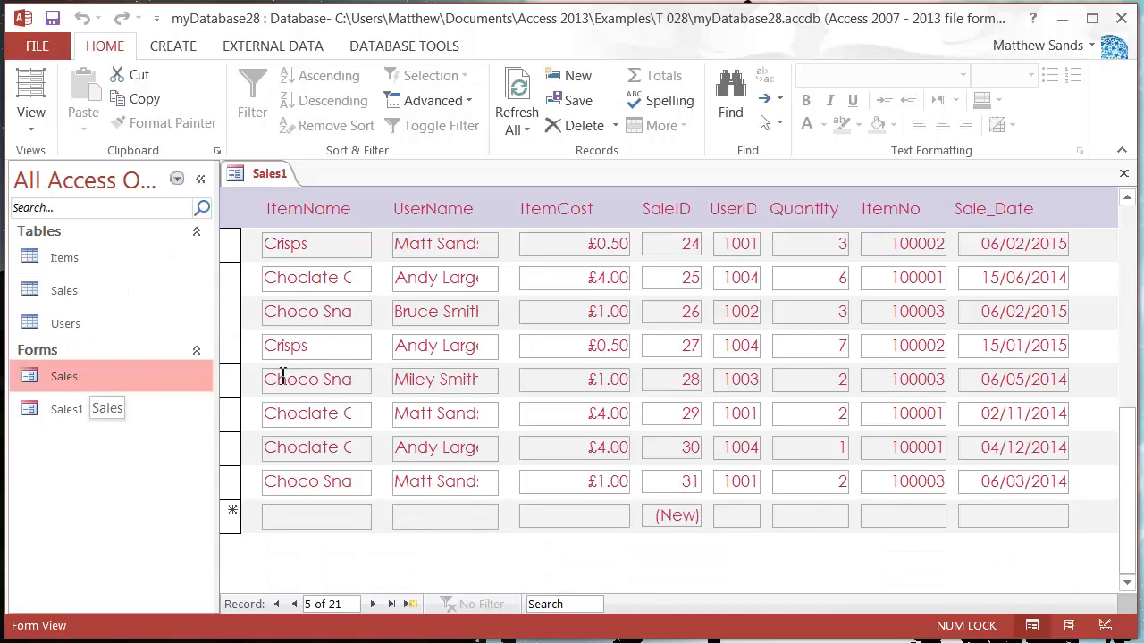
left_click(472, 411)
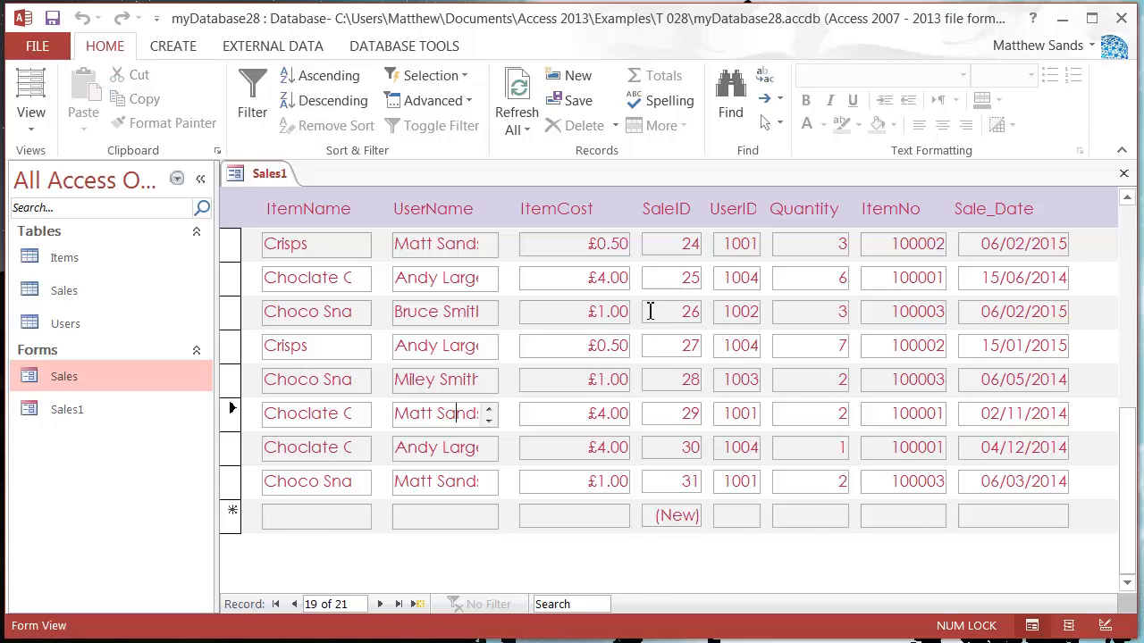
scroll(576, 357, "up", 8)
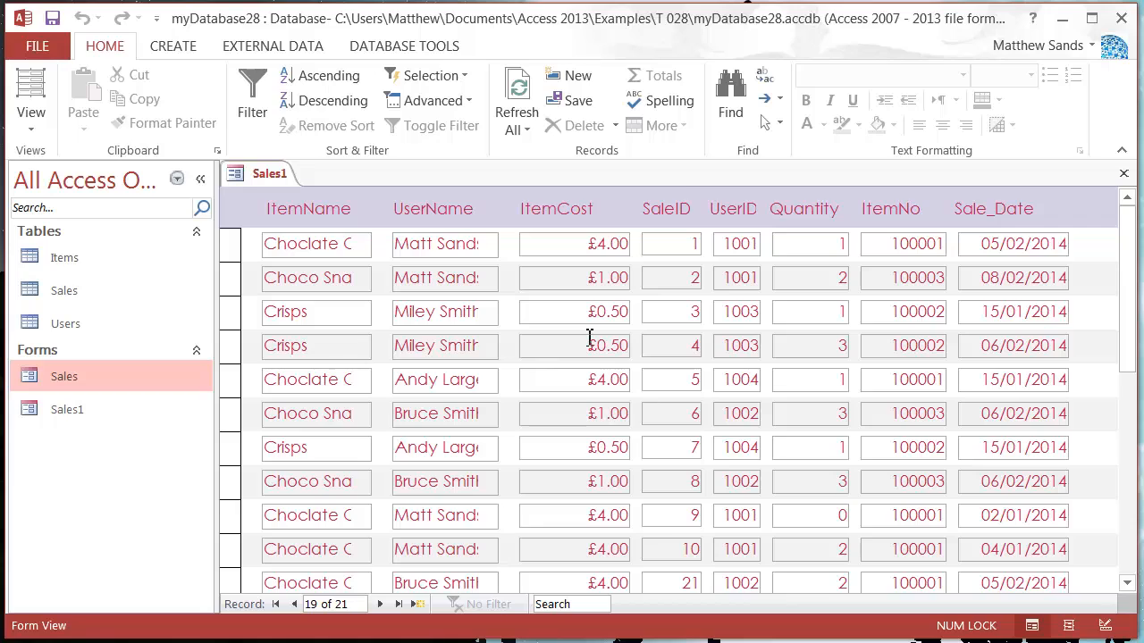